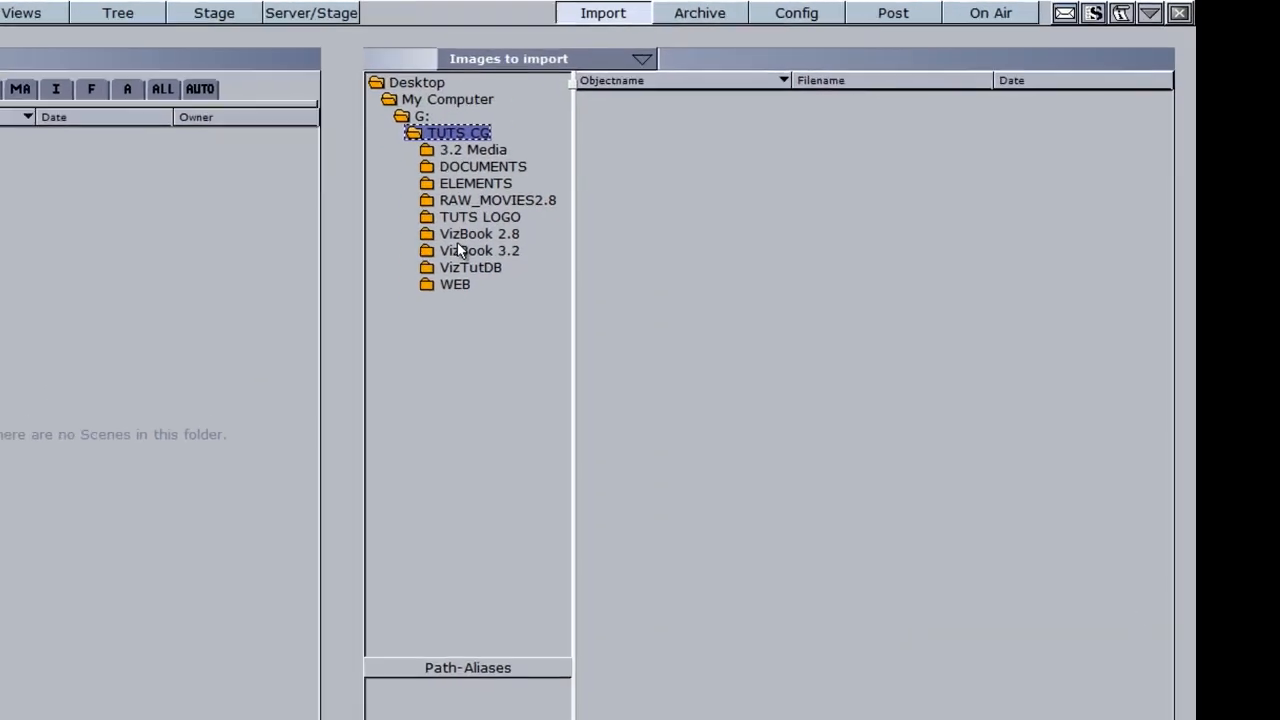
Step: Open G:\TUTS CG\ELEMENTS in the import browser to list its four images and subfolders
{"action": "left_click", "coordinate": [431, 188]}
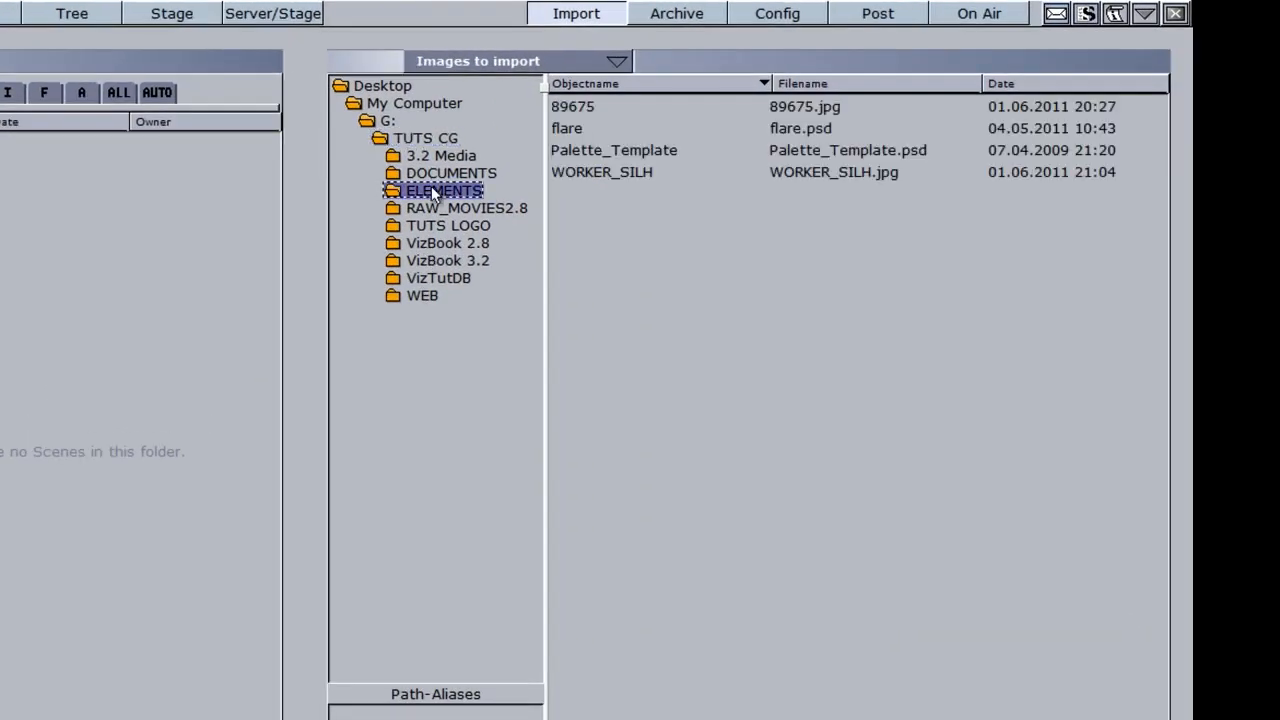
{"action": "double_click", "coordinate": [392, 192]}
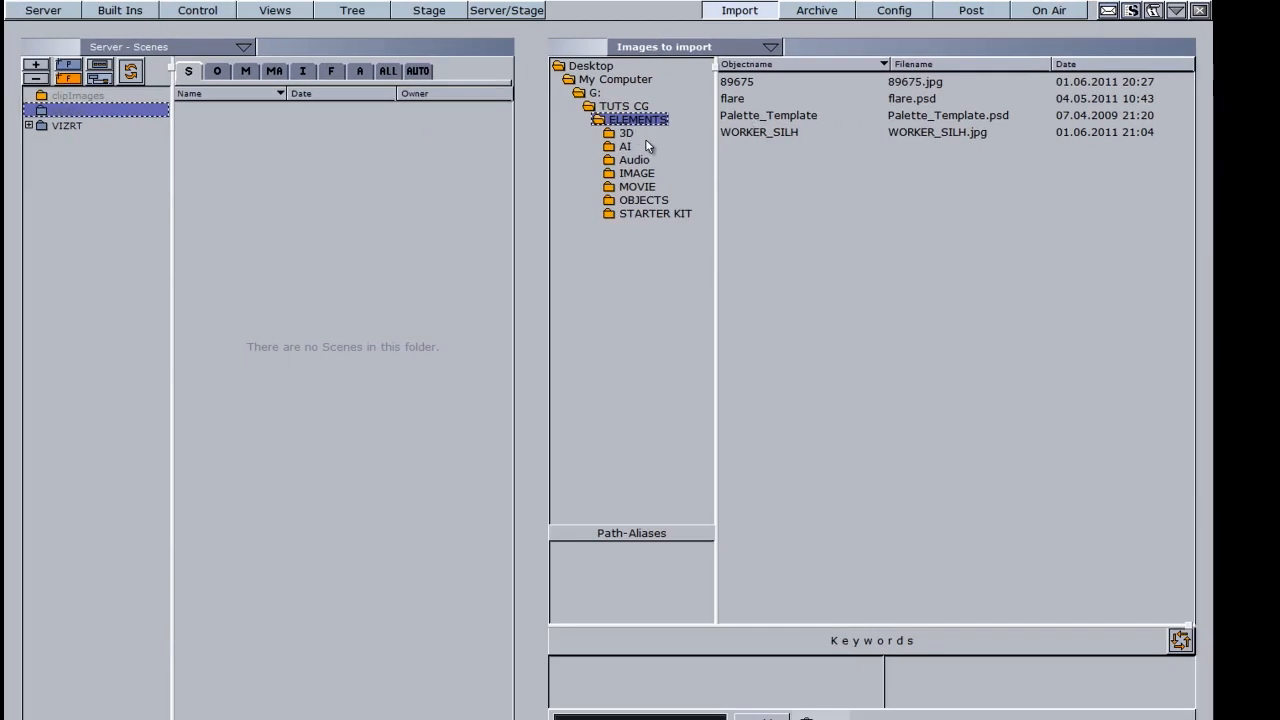
Step: Show the server images in VIZRT's IMAGES folder (4x3 and Guides)
{"action": "left_click", "coordinate": [304, 73]}
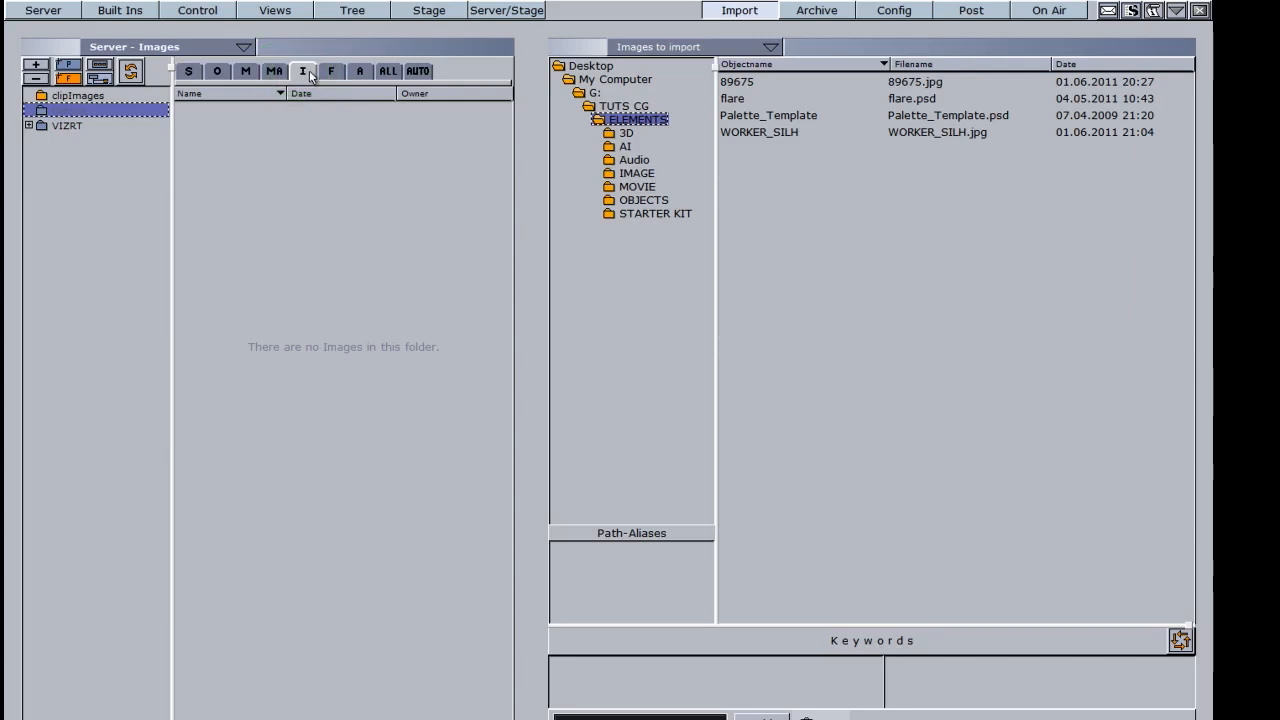
{"action": "left_click", "coordinate": [29, 126]}
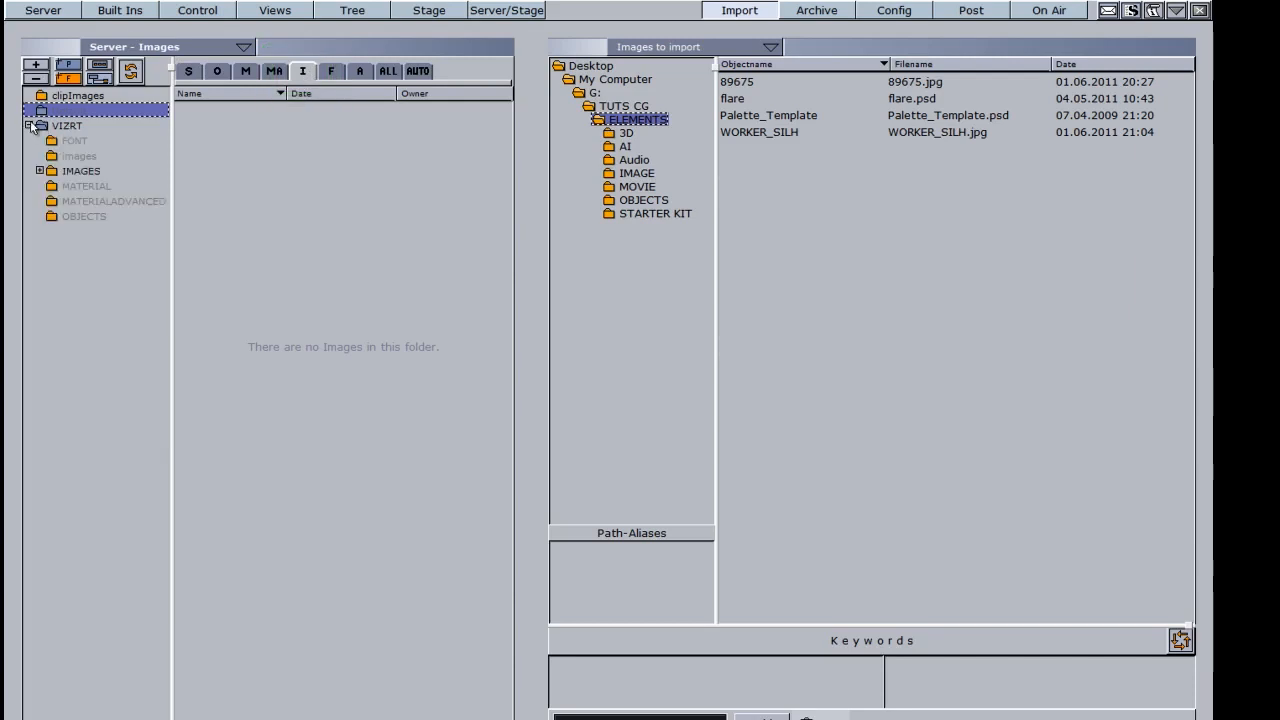
{"action": "left_click", "coordinate": [90, 172]}
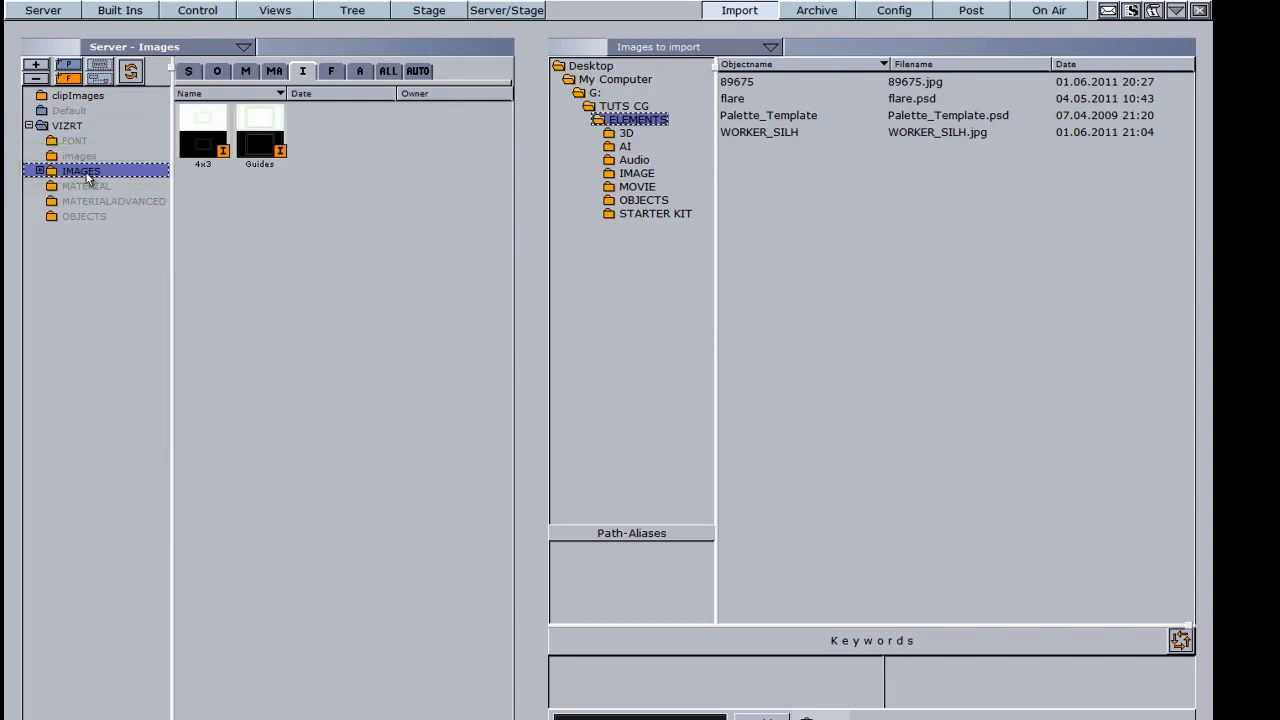
Step: Browse into ELEMENTS > IMAGE in the import browser, then return to ELEMENTS
{"action": "left_click", "coordinate": [635, 174]}
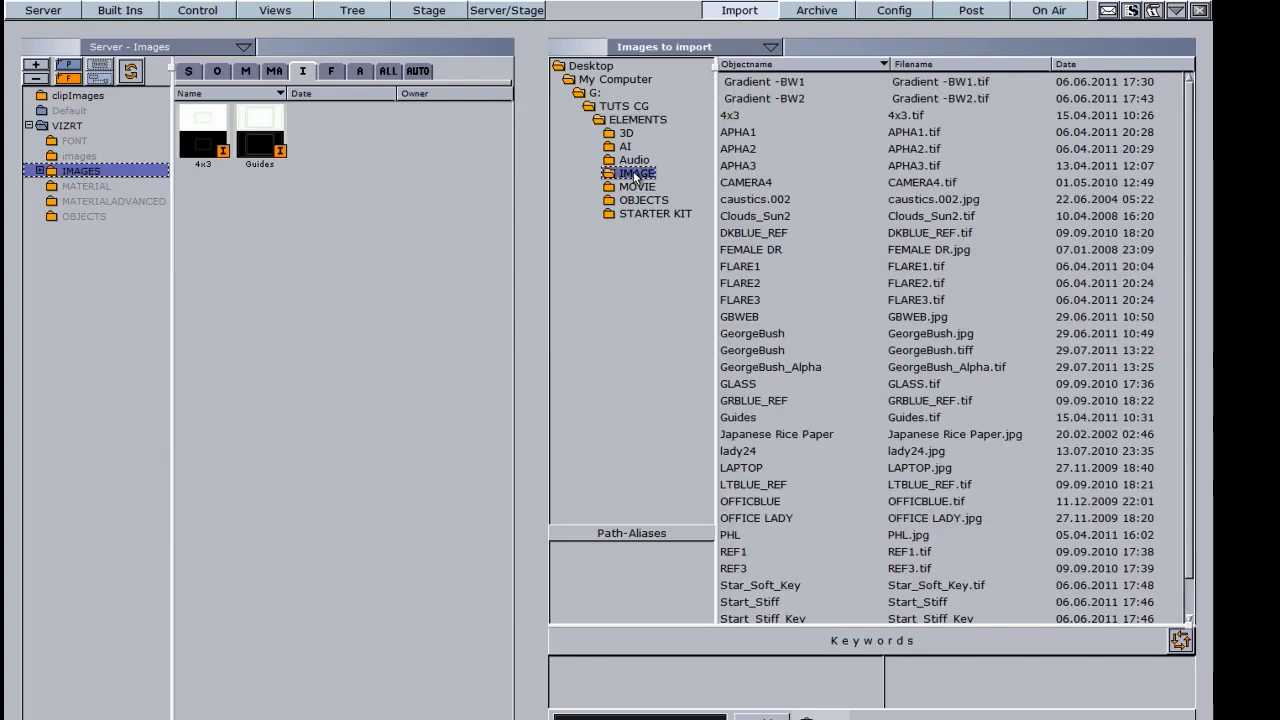
{"action": "double_click", "coordinate": [635, 174]}
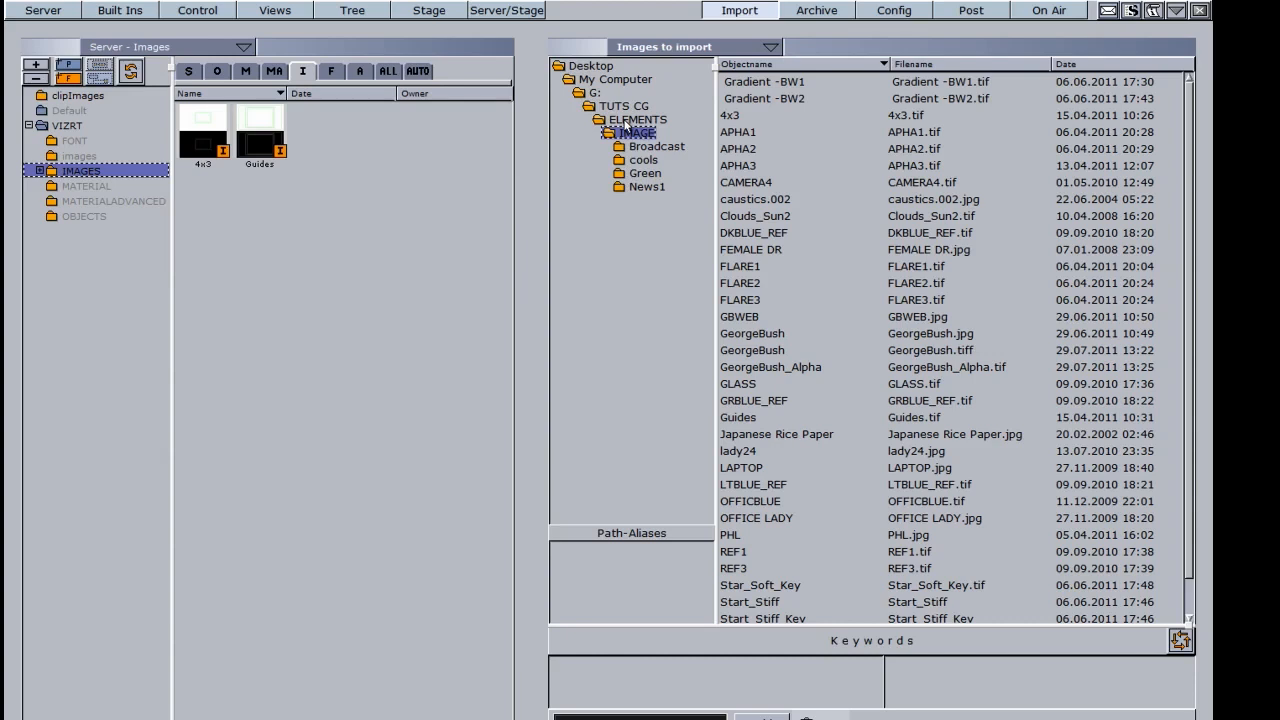
{"action": "double_click", "coordinate": [625, 120]}
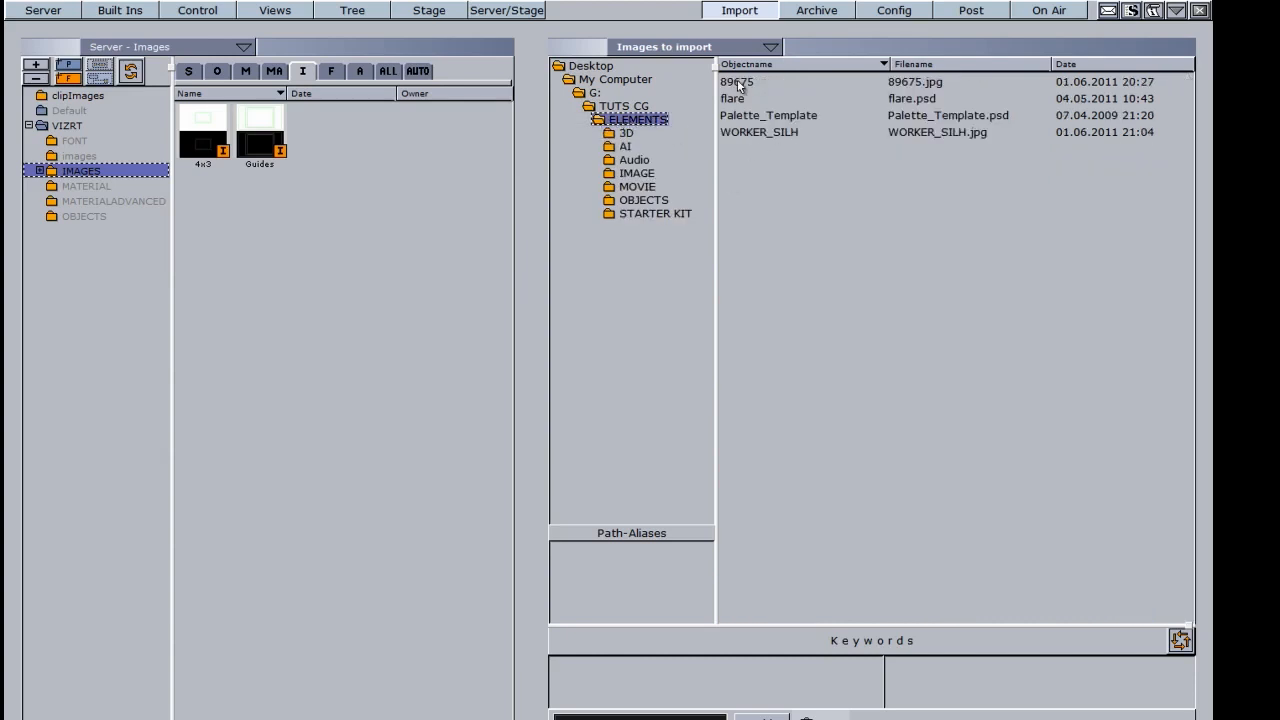
Step: Import 89675, DKBLUE_REF through GBWEB, and GRBLUE_REF into the server IMAGES folder
{"action": "left_click_drag", "start_coordinate": [742, 79], "coordinate": [386, 155]}
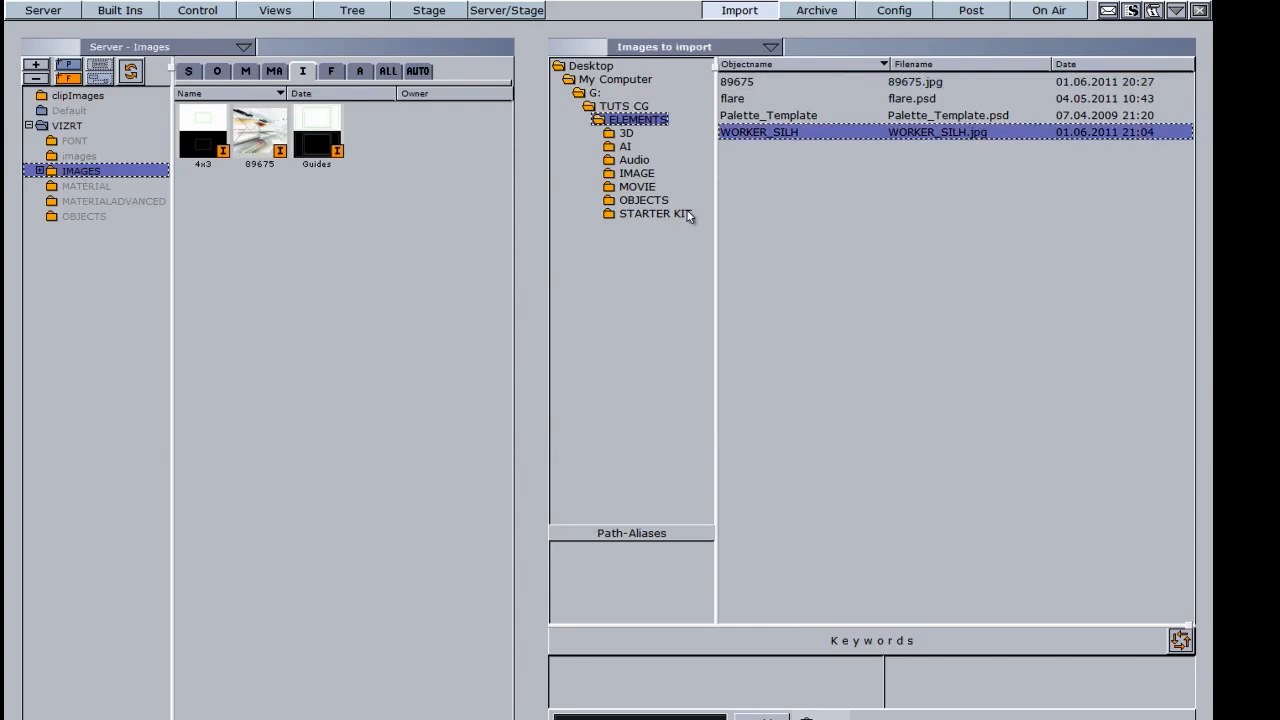
{"action": "left_click", "coordinate": [638, 175]}
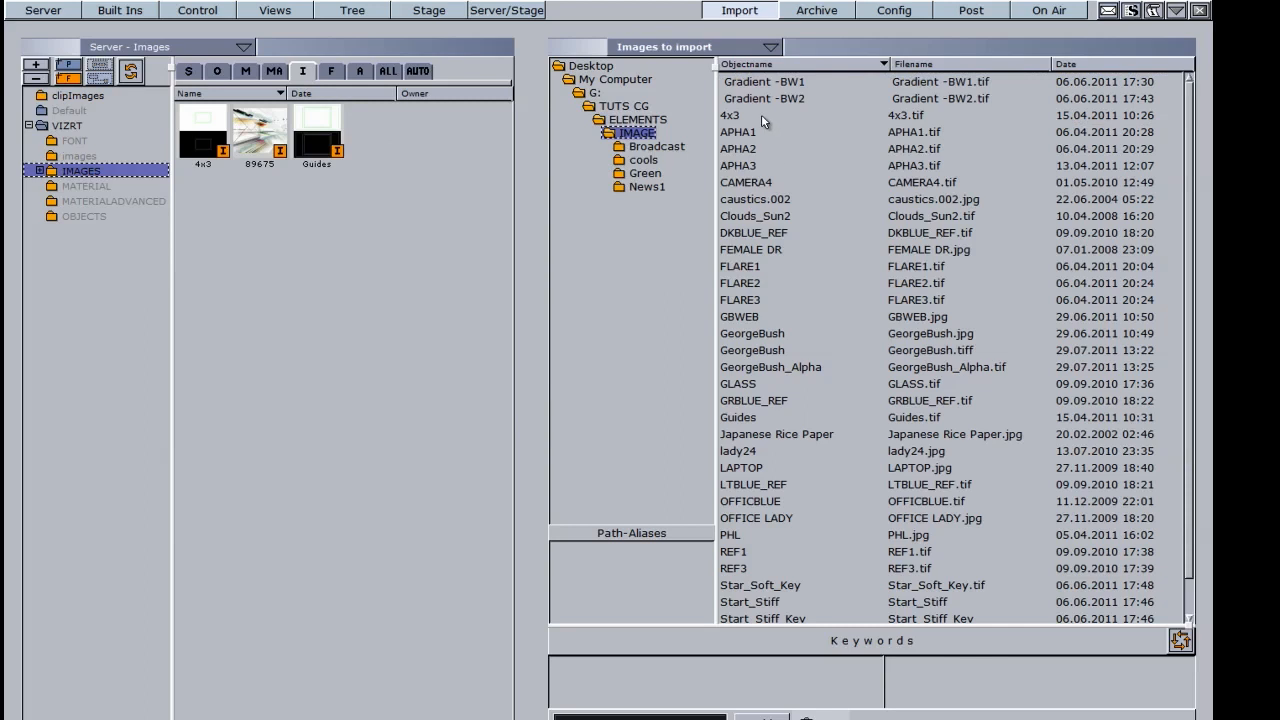
{"action": "left_click", "coordinate": [742, 318]}
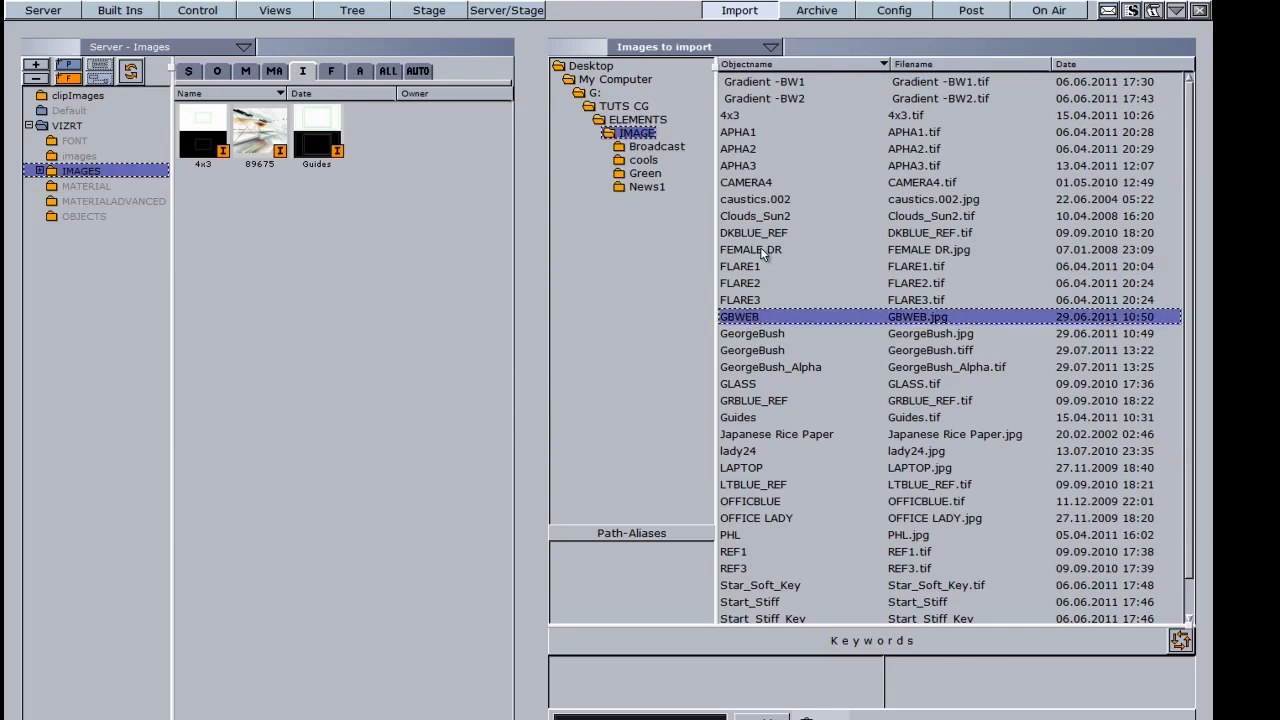
{"action": "left_click", "coordinate": [752, 233], "text": "shift"}
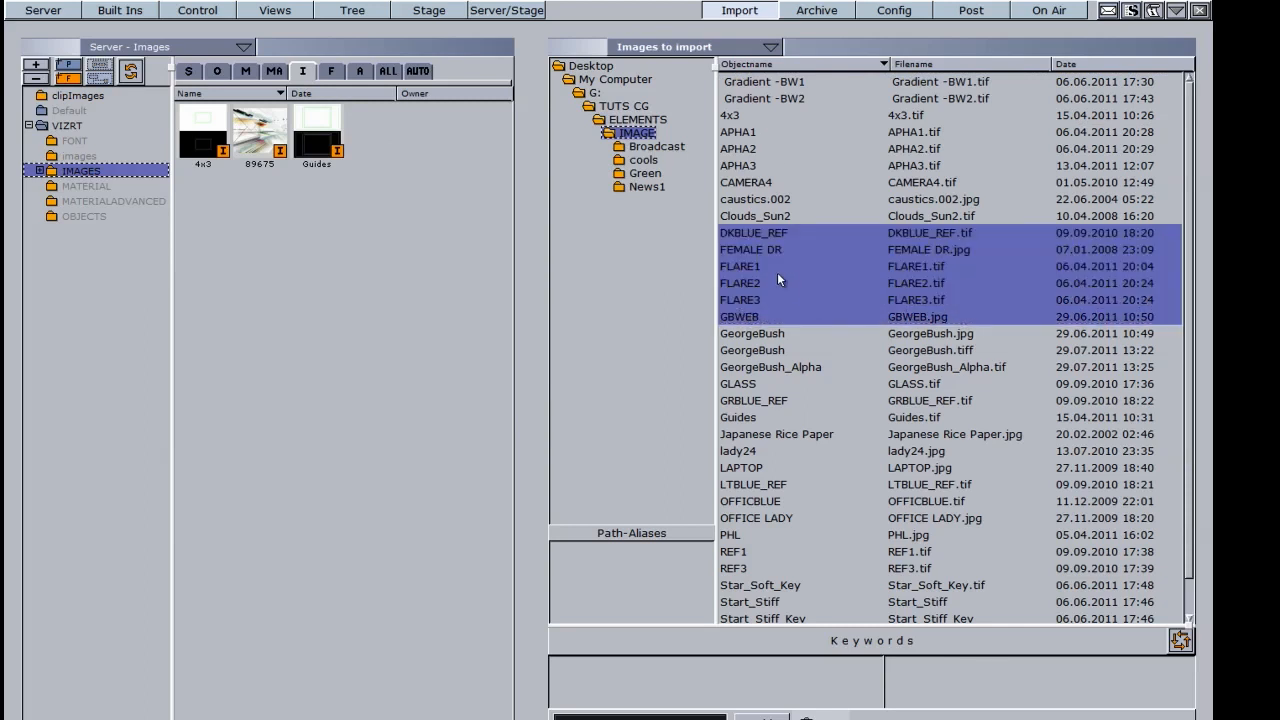
{"action": "key", "text": "shift"}
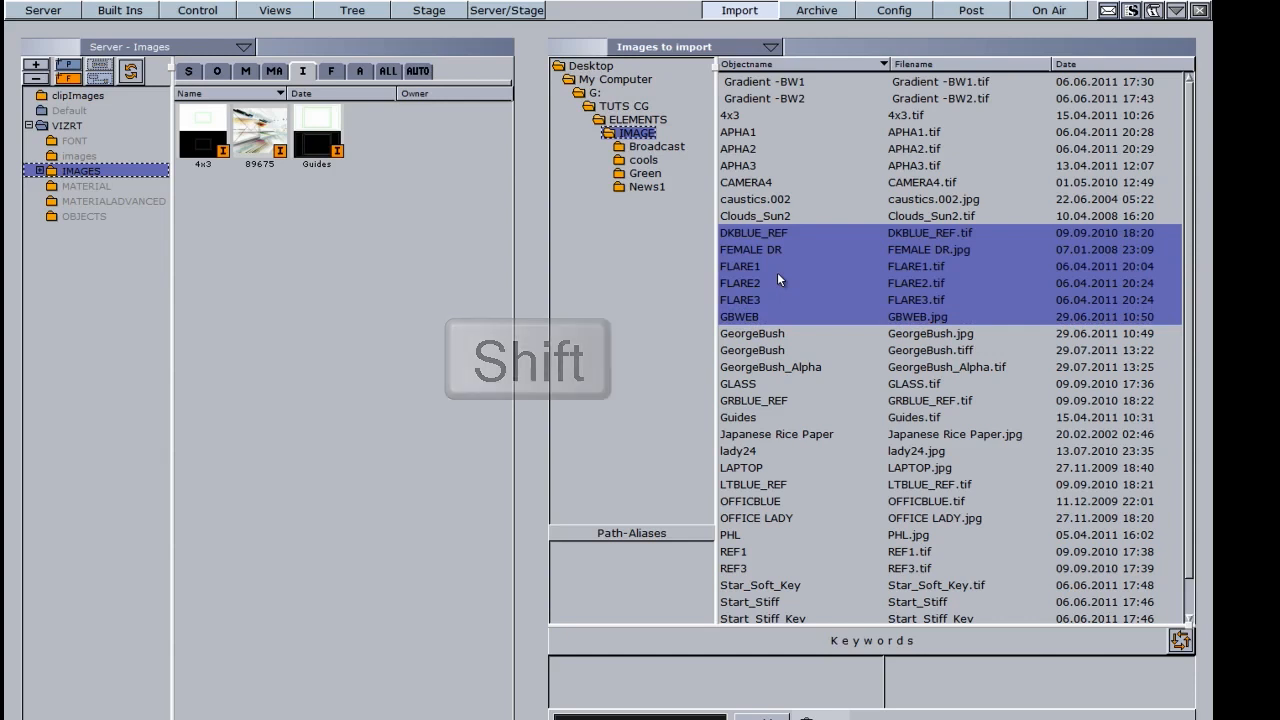
{"action": "left_click", "coordinate": [755, 401], "text": "ctrl"}
{"action": "left_click_drag", "start_coordinate": [763, 401], "coordinate": [325, 319]}
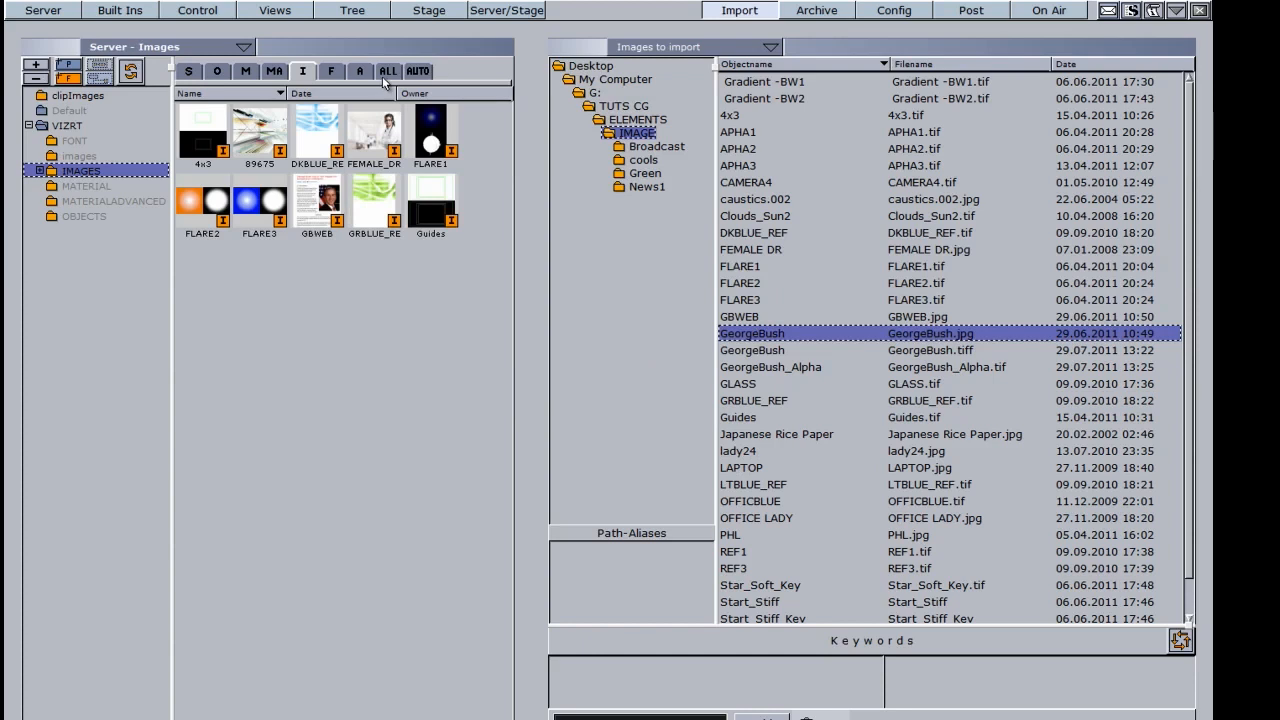
{"action": "left_click", "coordinate": [331, 72]}
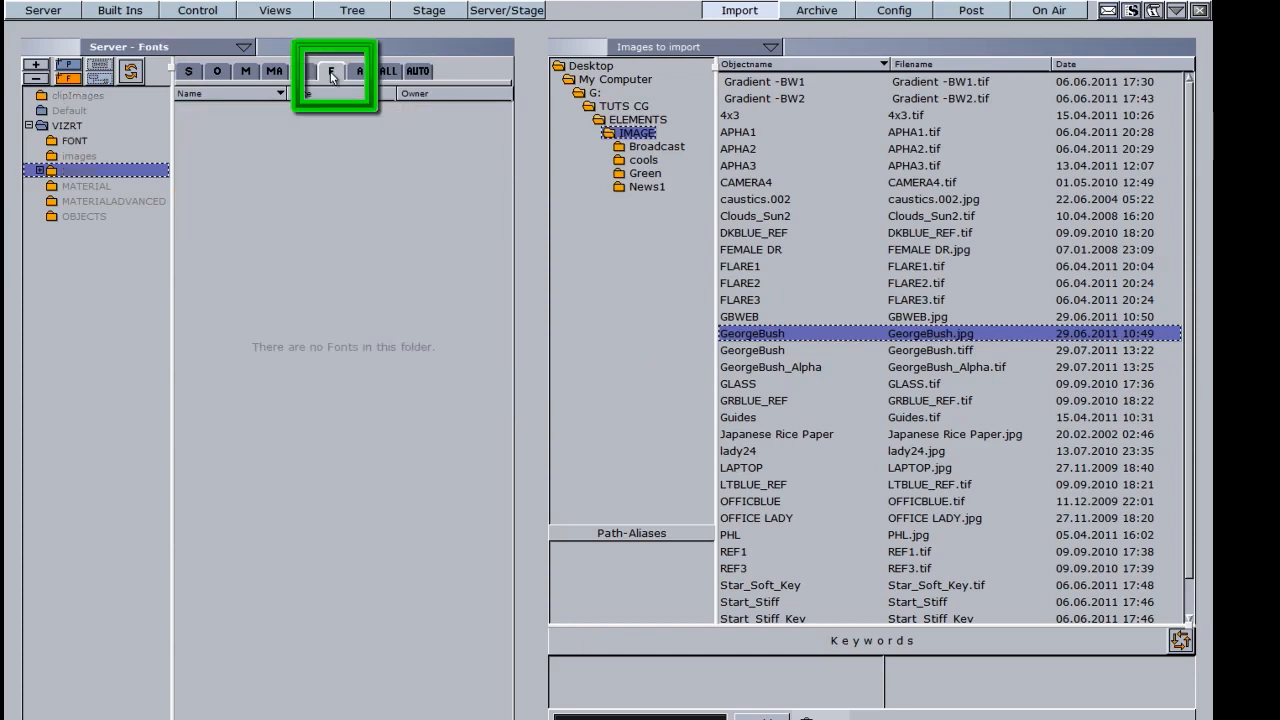
Step: Select the server FONT folder and browse the font import list to C:\Windows\Fonts
{"action": "left_click", "coordinate": [74, 141]}
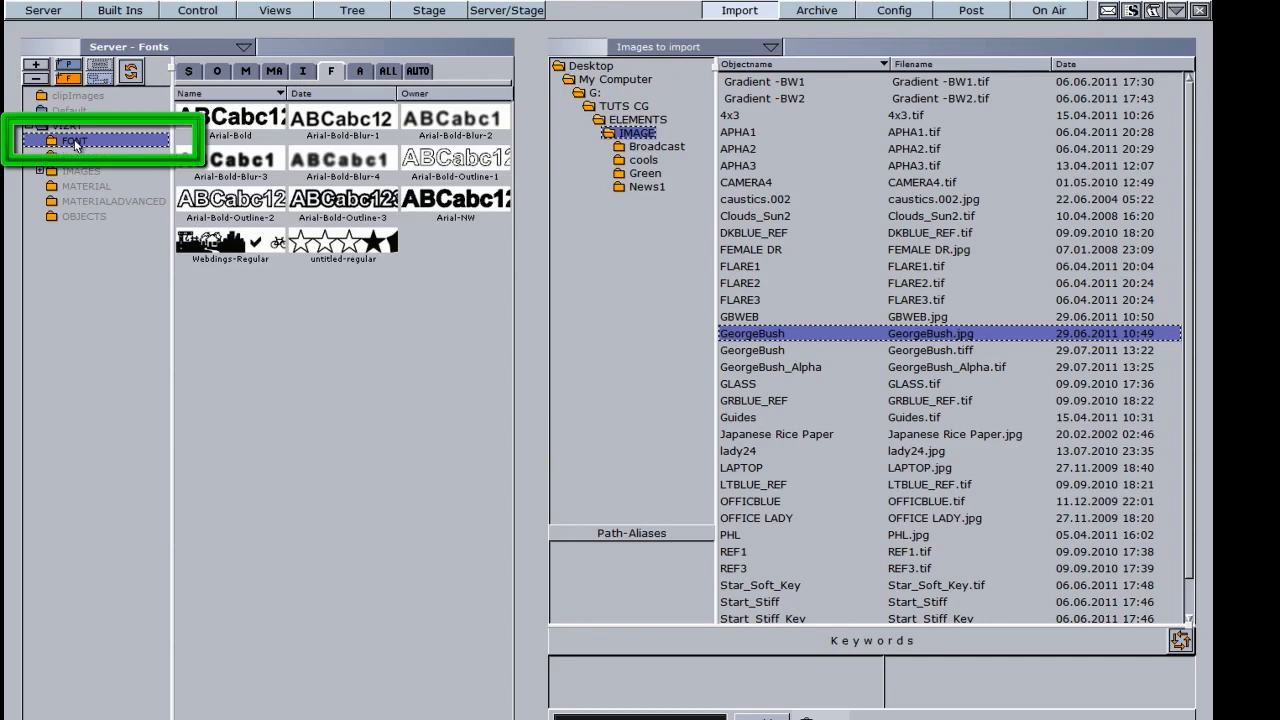
{"action": "left_click", "coordinate": [690, 48]}
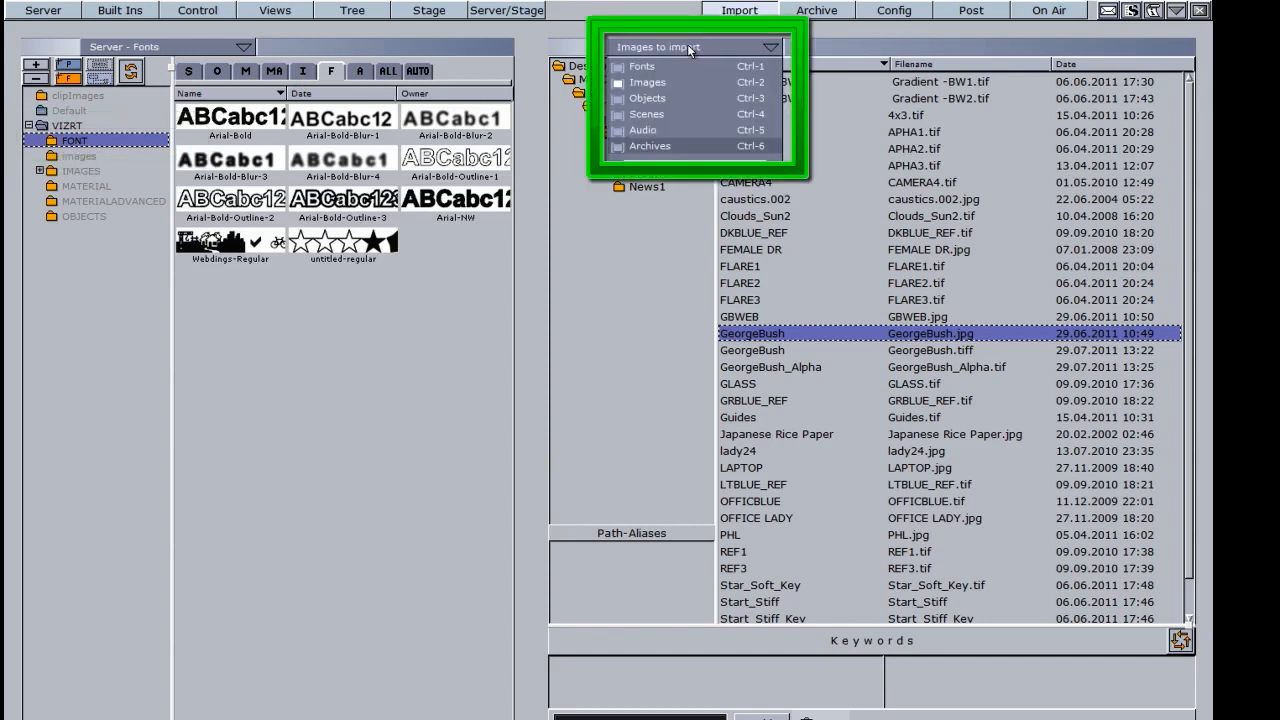
{"action": "left_click", "coordinate": [664, 66]}
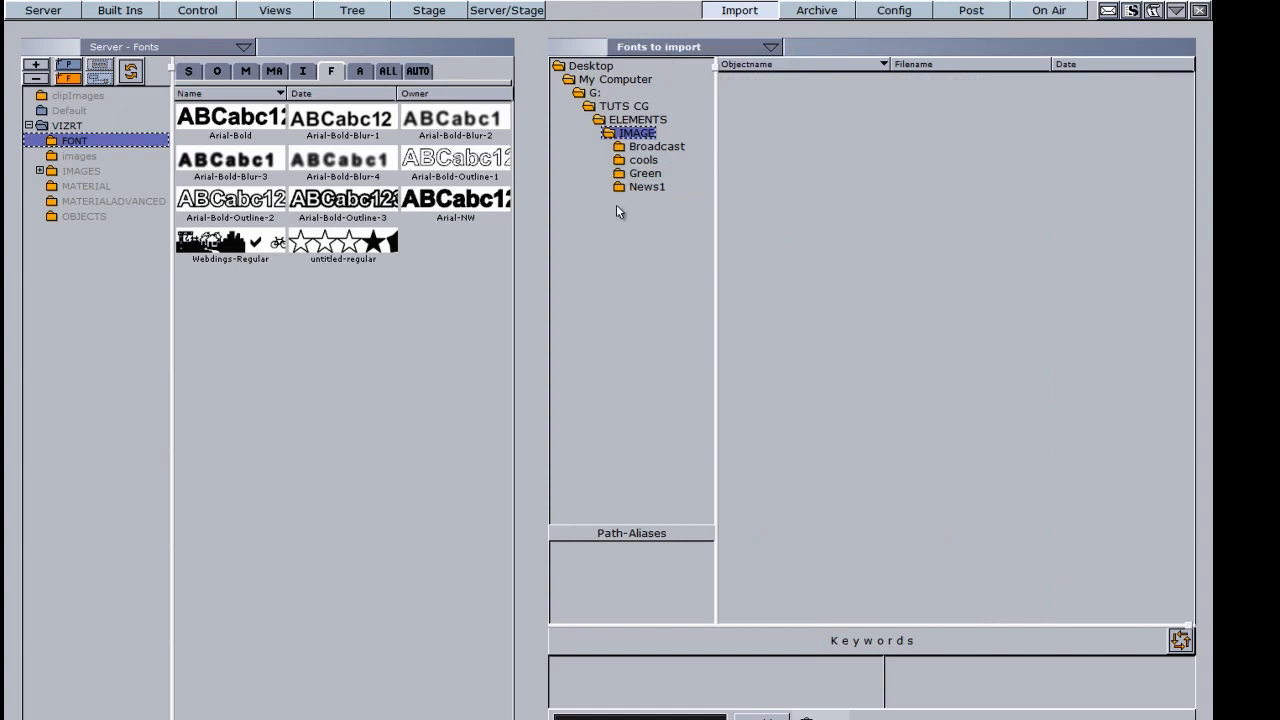
{"action": "left_click", "coordinate": [607, 82]}
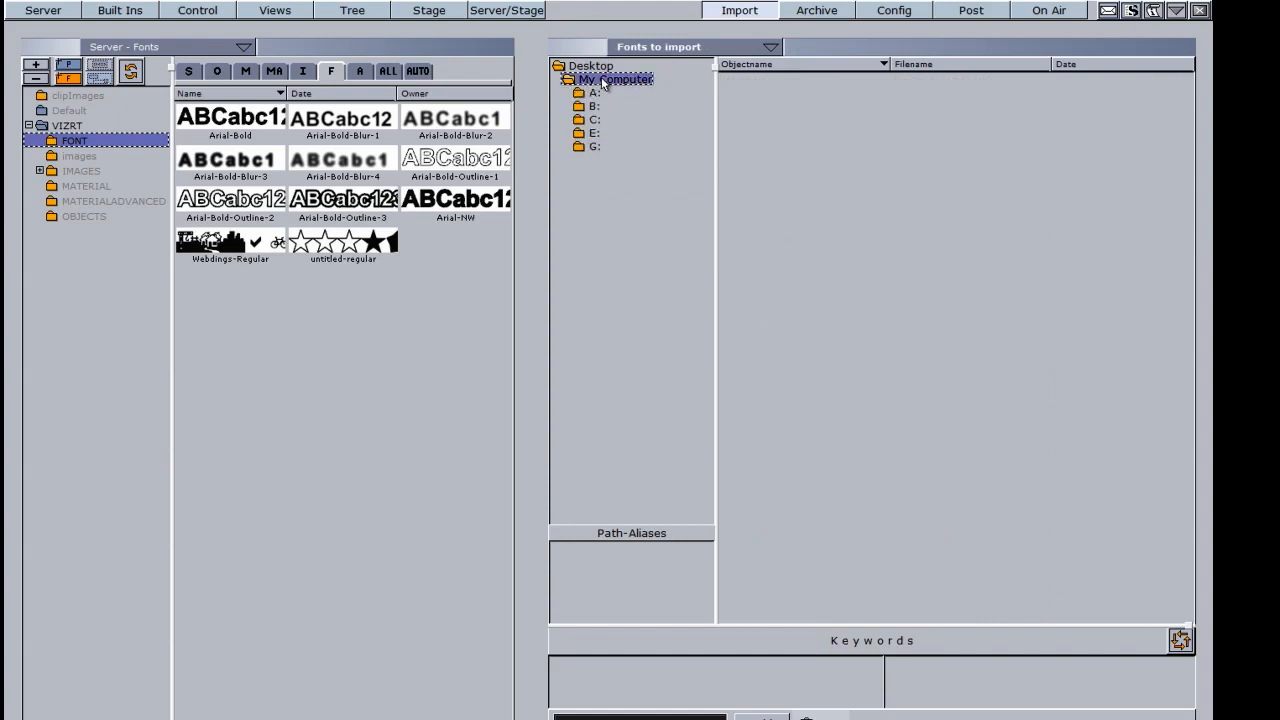
{"action": "left_click", "coordinate": [592, 120]}
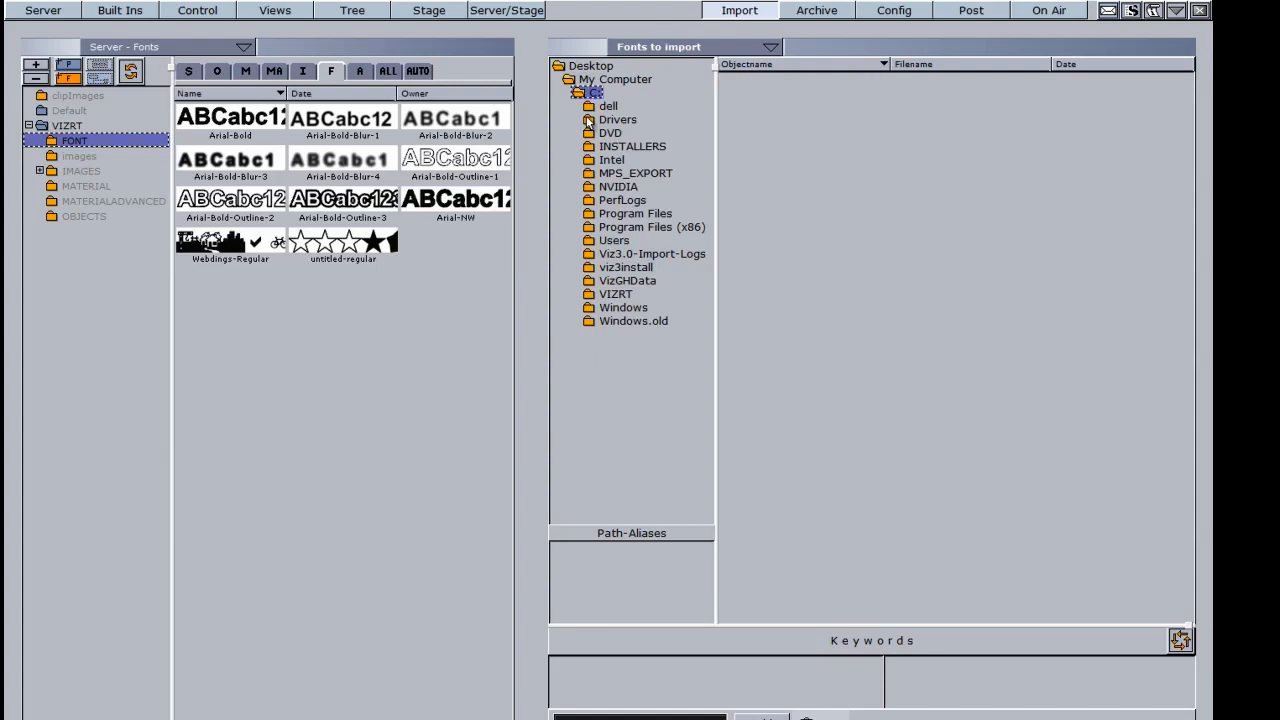
{"action": "left_click", "coordinate": [612, 310]}
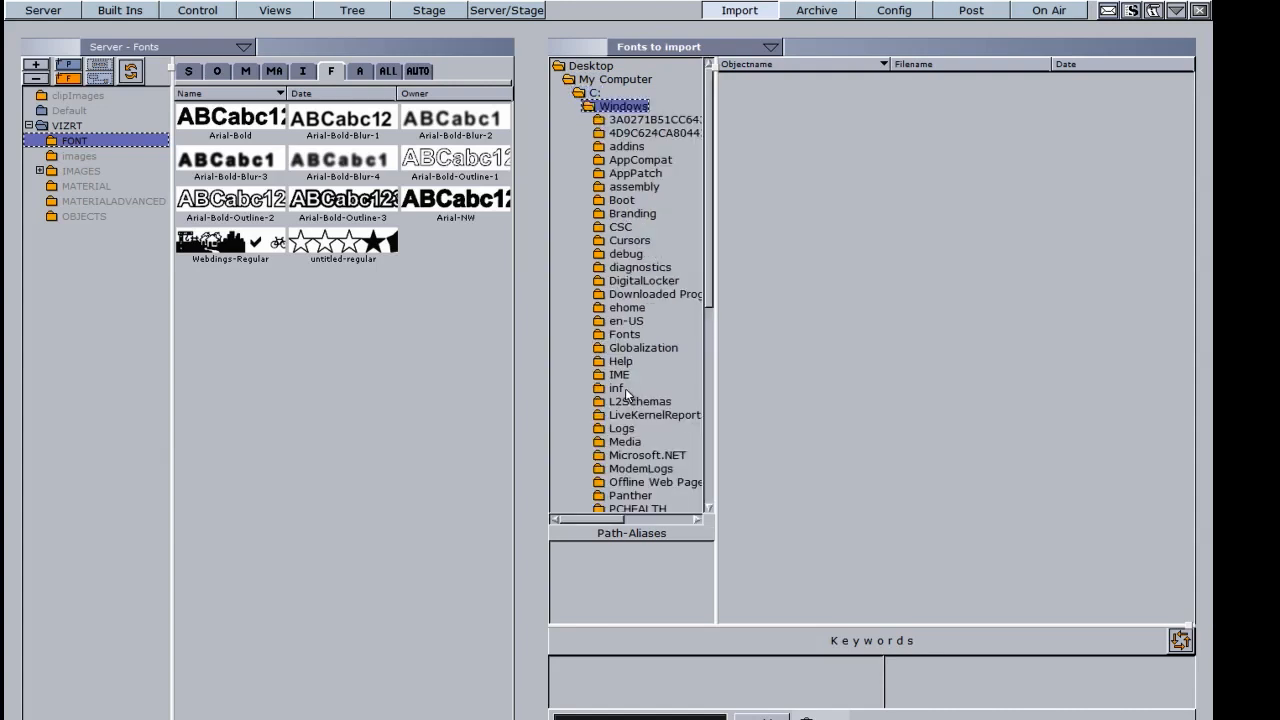
{"action": "left_click", "coordinate": [622, 335]}
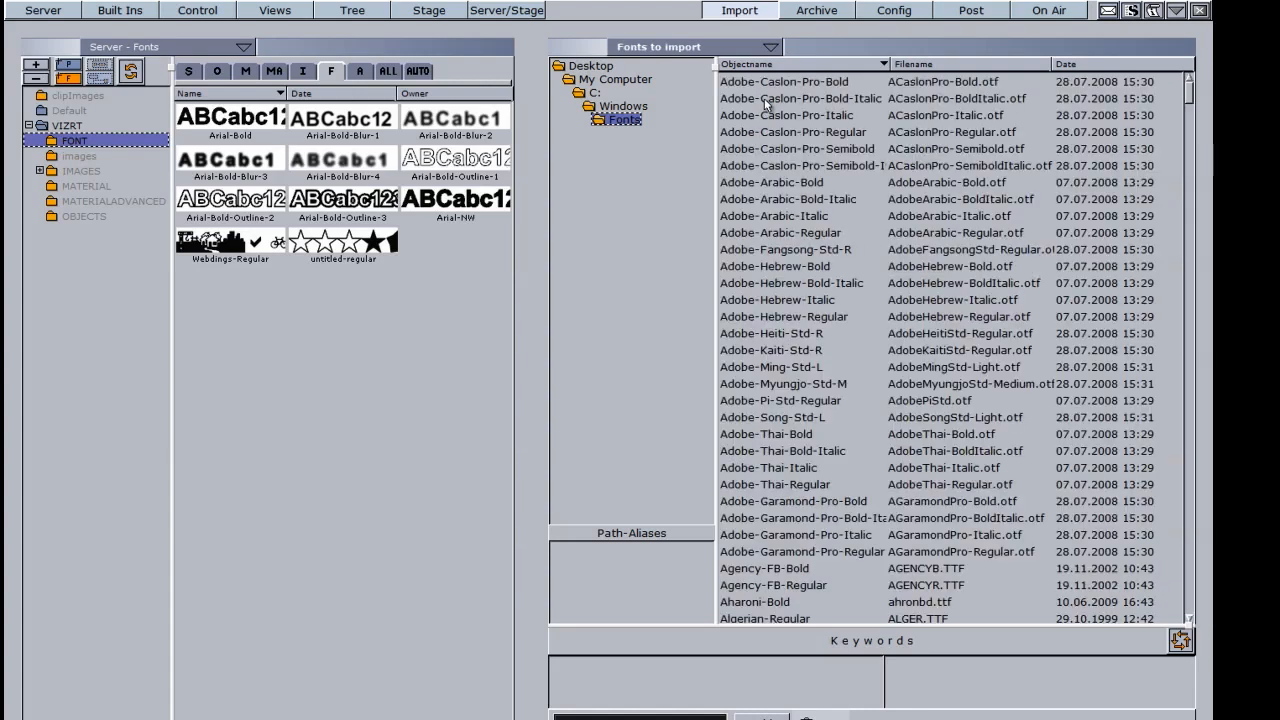
Step: Import Adobe-Garamond-Pro-Bold into the server FONT folder and check its new font variants
{"action": "left_click", "coordinate": [783, 503]}
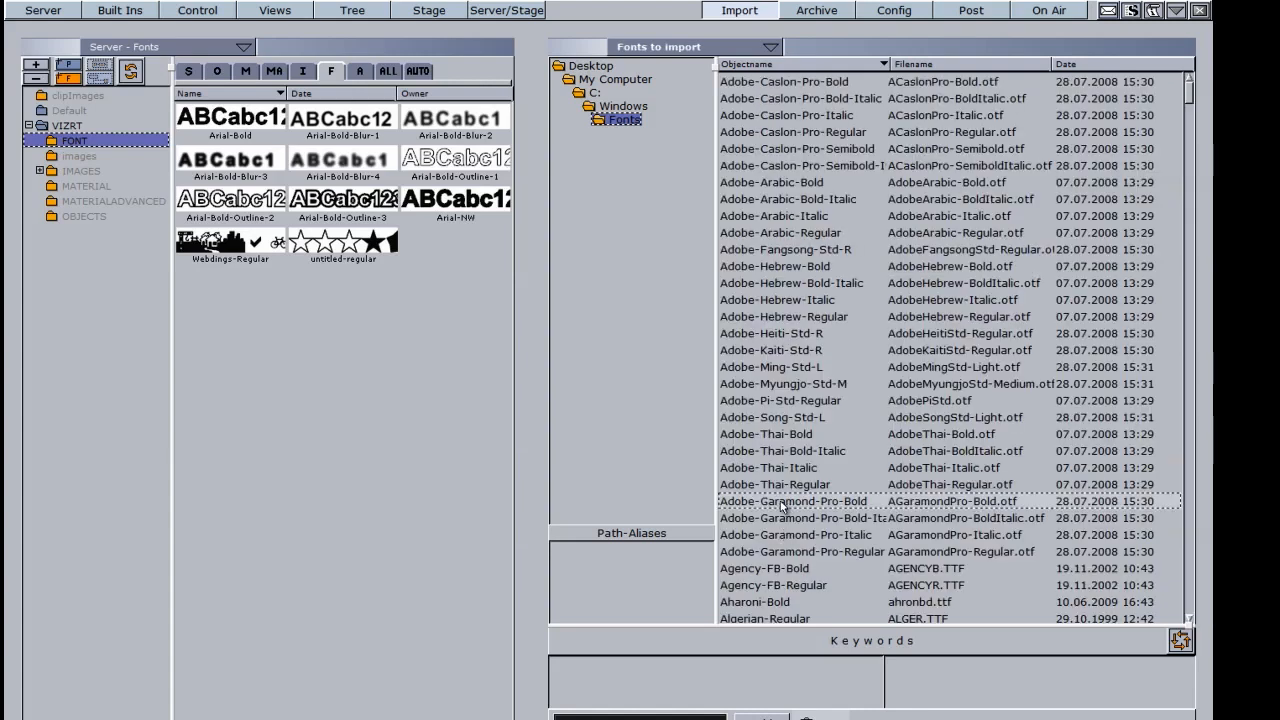
{"action": "left_click_drag", "start_coordinate": [783, 506], "coordinate": [285, 342]}
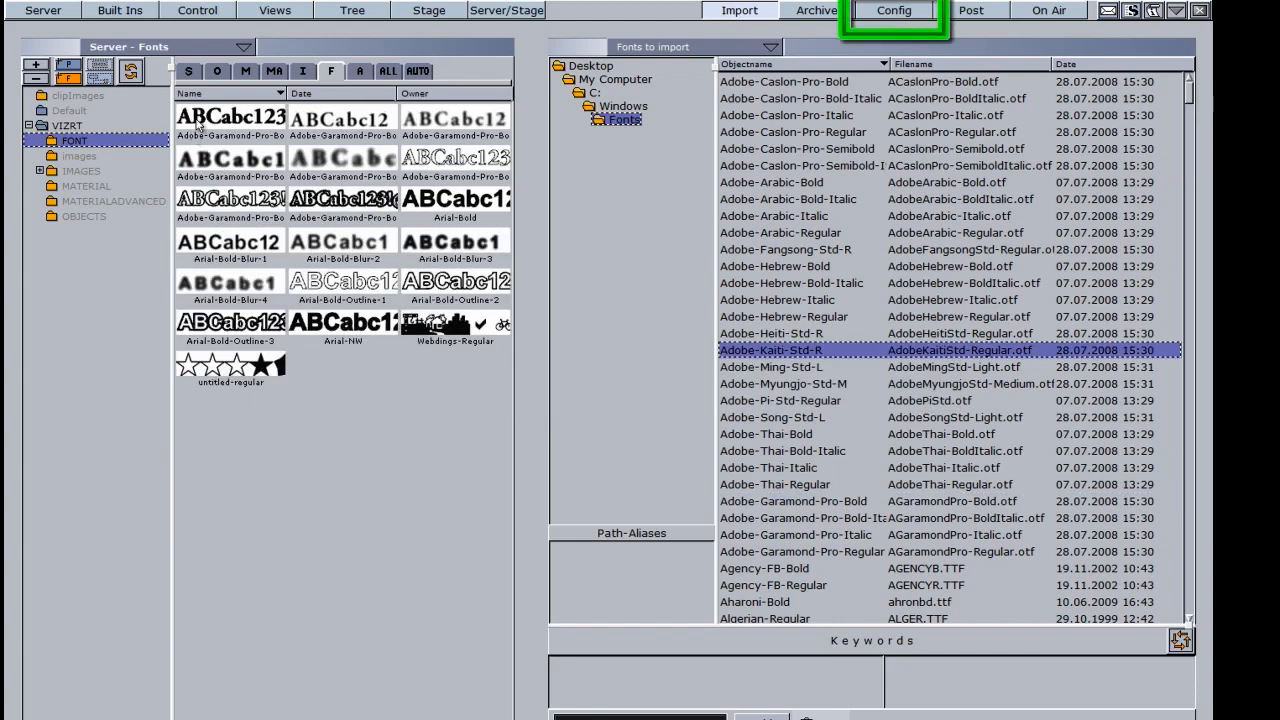
{"action": "left_click", "coordinate": [240, 122]}
{"action": "left_click", "coordinate": [320, 124]}
{"action": "left_click", "coordinate": [437, 126]}
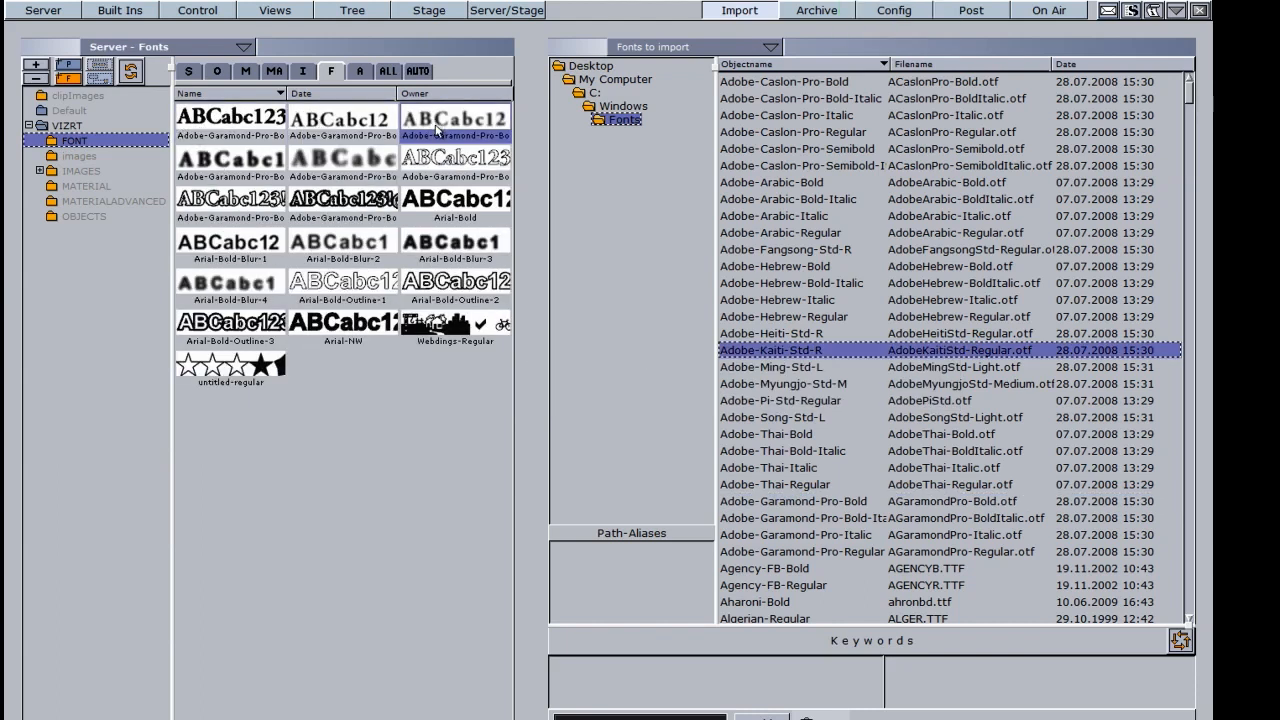
{"action": "left_click", "coordinate": [250, 160]}
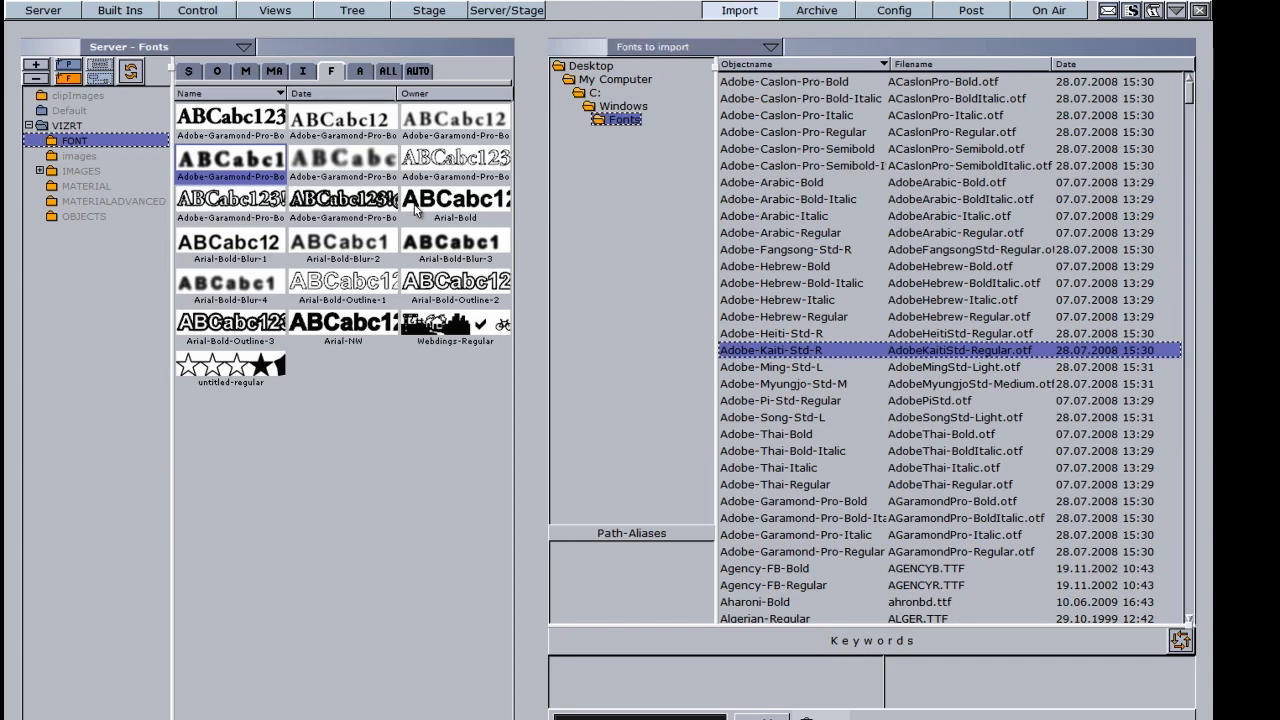
{"action": "left_click", "coordinate": [614, 80]}
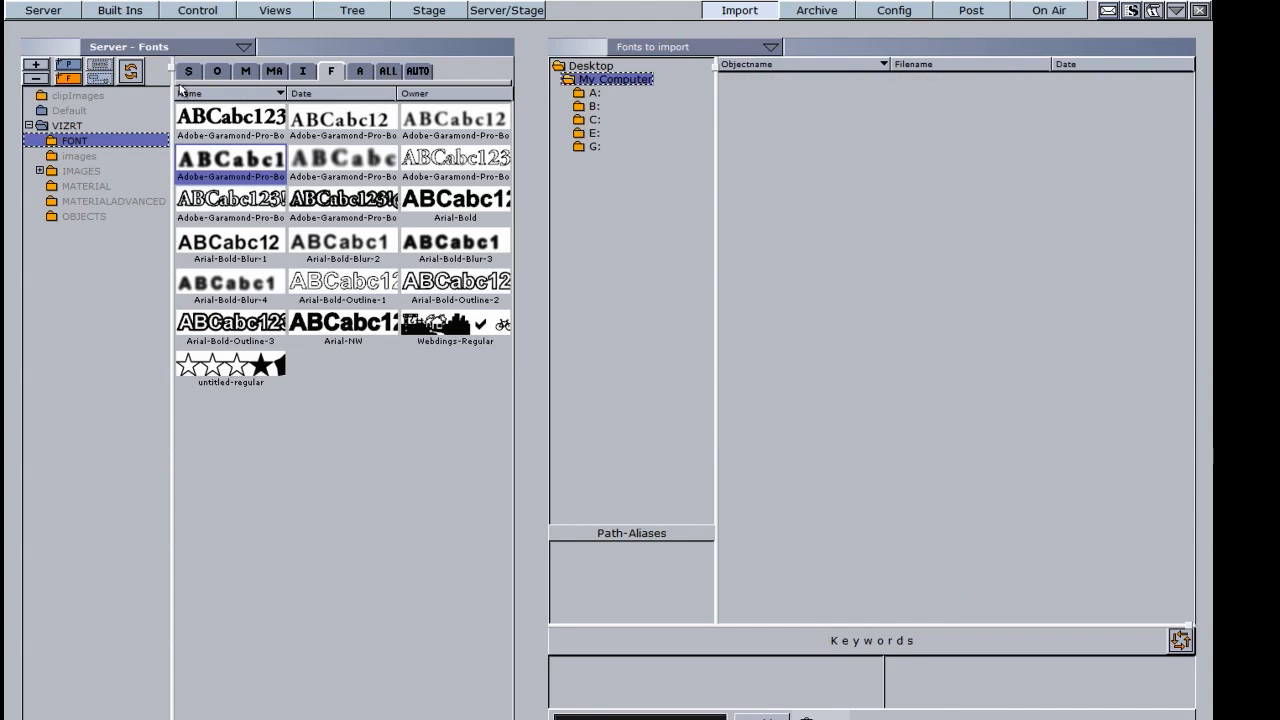
Step: Show the server OBJECTS folder and list FLATTV1 from G:\TUTS CG\ELEMENTS\OBJECTS as objects
{"action": "left_click", "coordinate": [218, 72]}
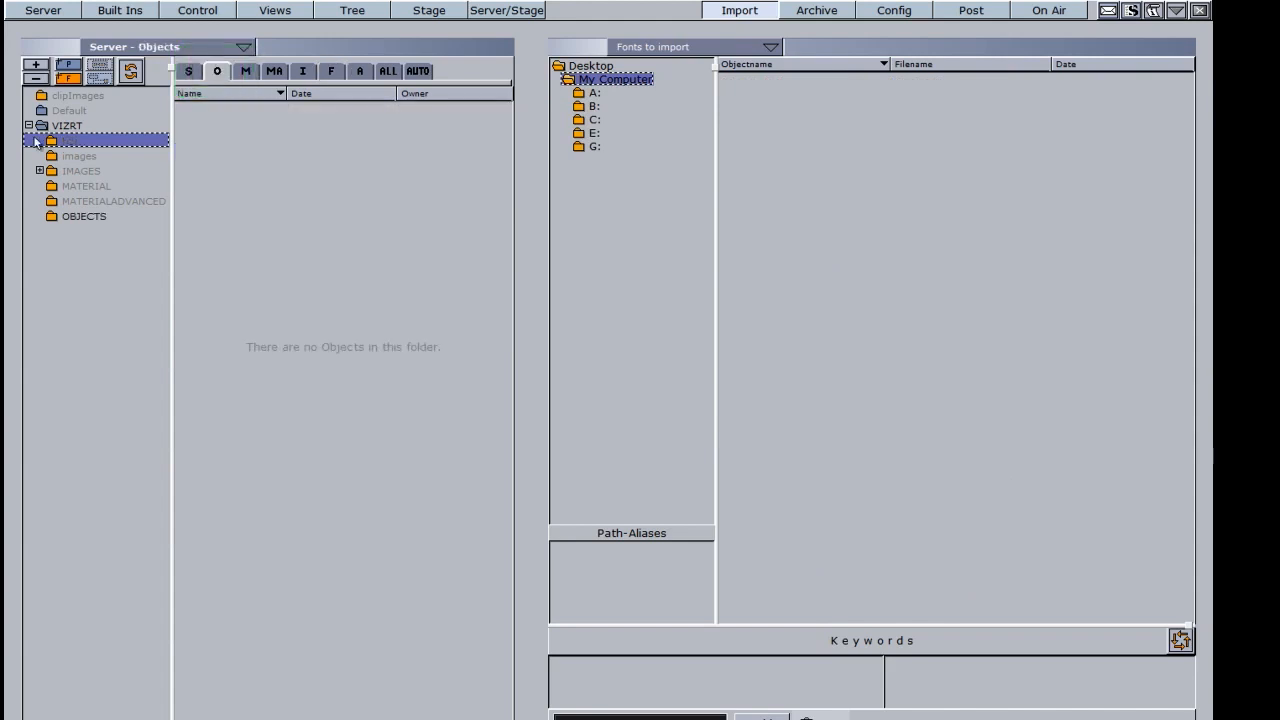
{"action": "left_click", "coordinate": [78, 218]}
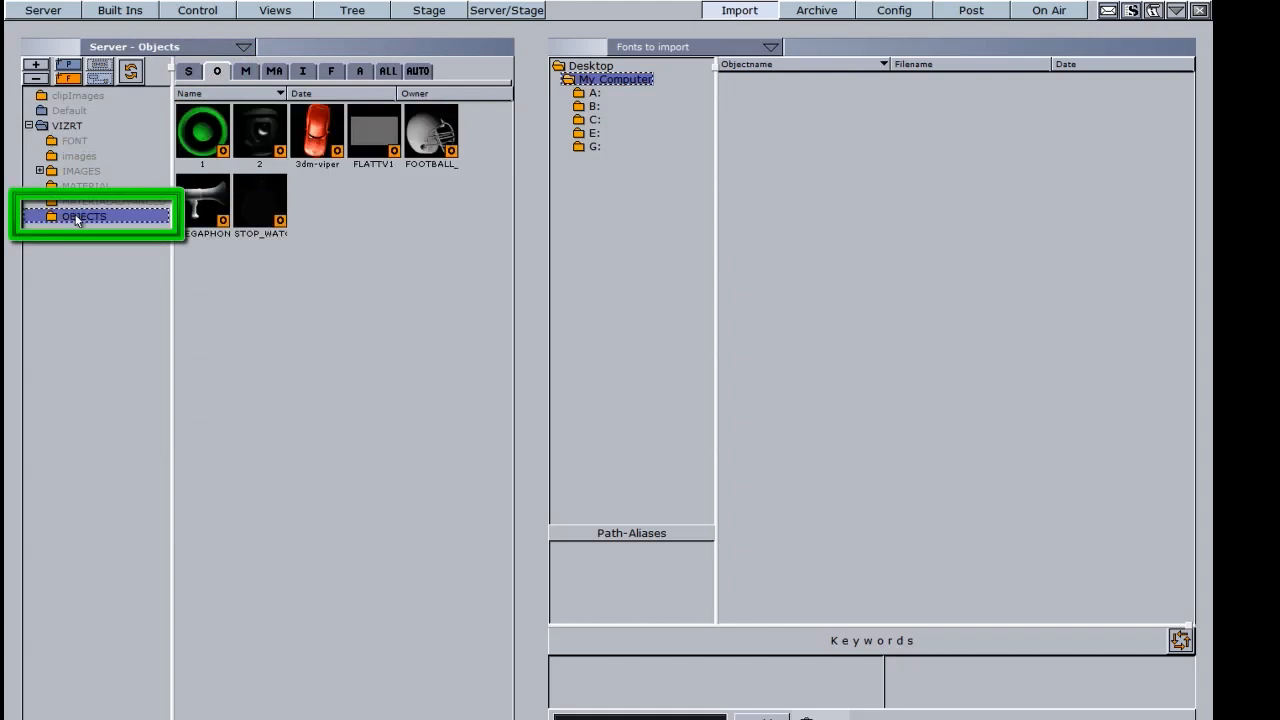
{"action": "double_click", "coordinate": [595, 148]}
{"action": "double_click", "coordinate": [632, 131]}
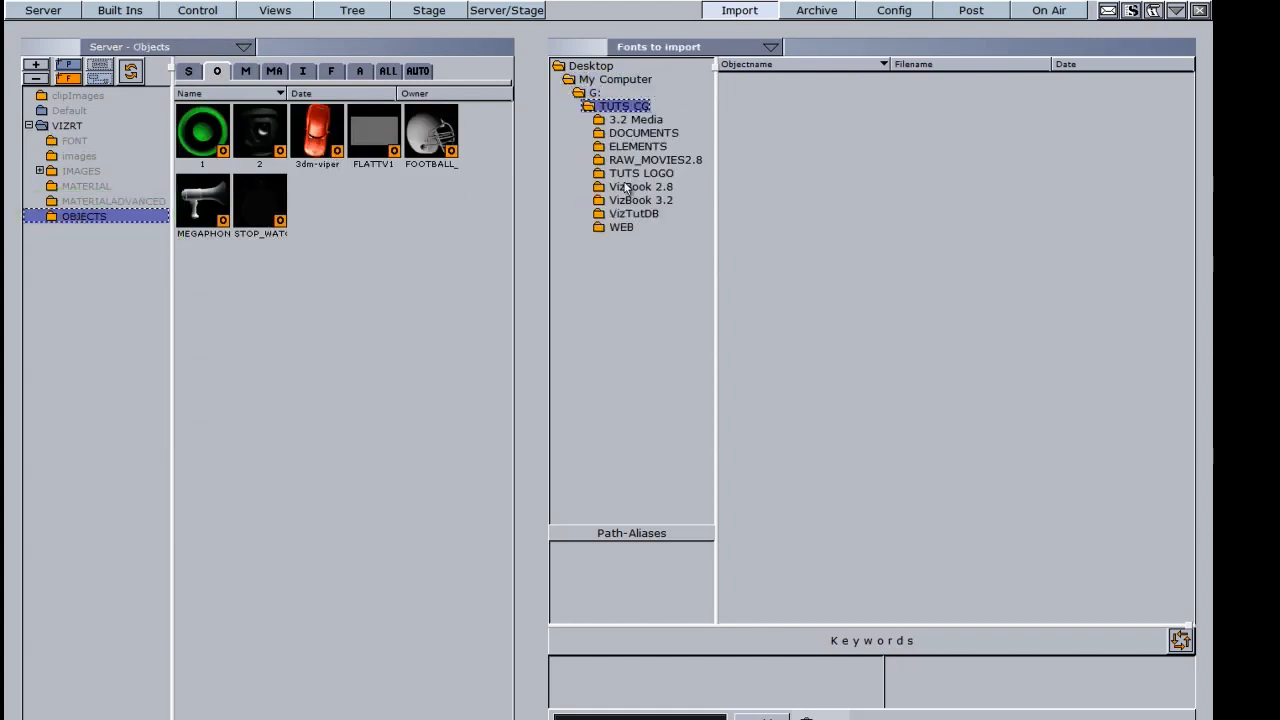
{"action": "double_click", "coordinate": [628, 148]}
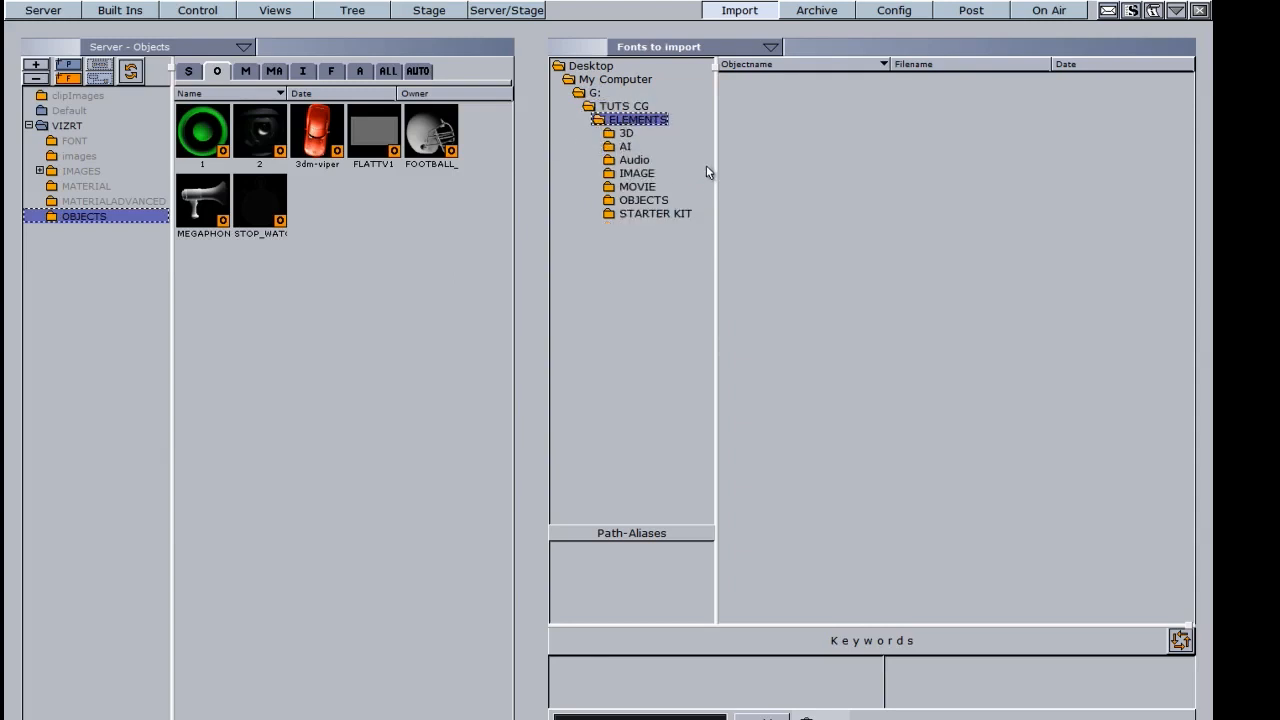
{"action": "double_click", "coordinate": [640, 200]}
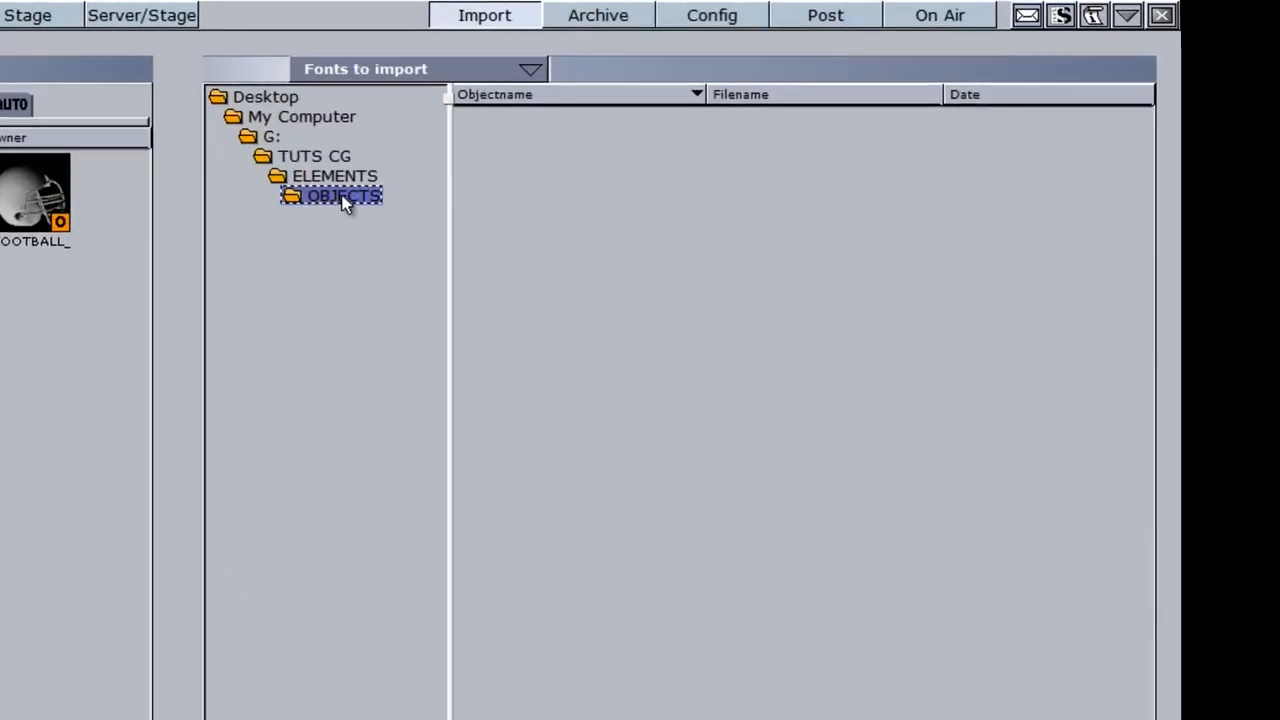
{"action": "left_click", "coordinate": [434, 68]}
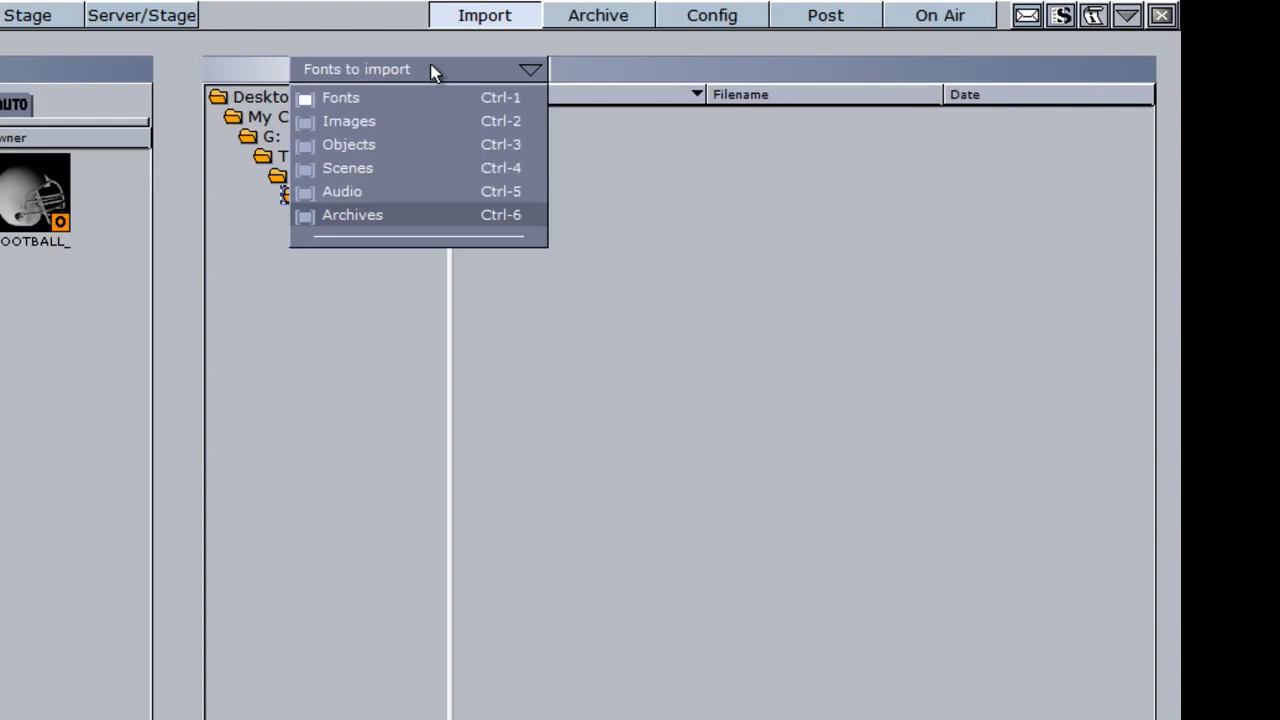
{"action": "left_click", "coordinate": [361, 149]}
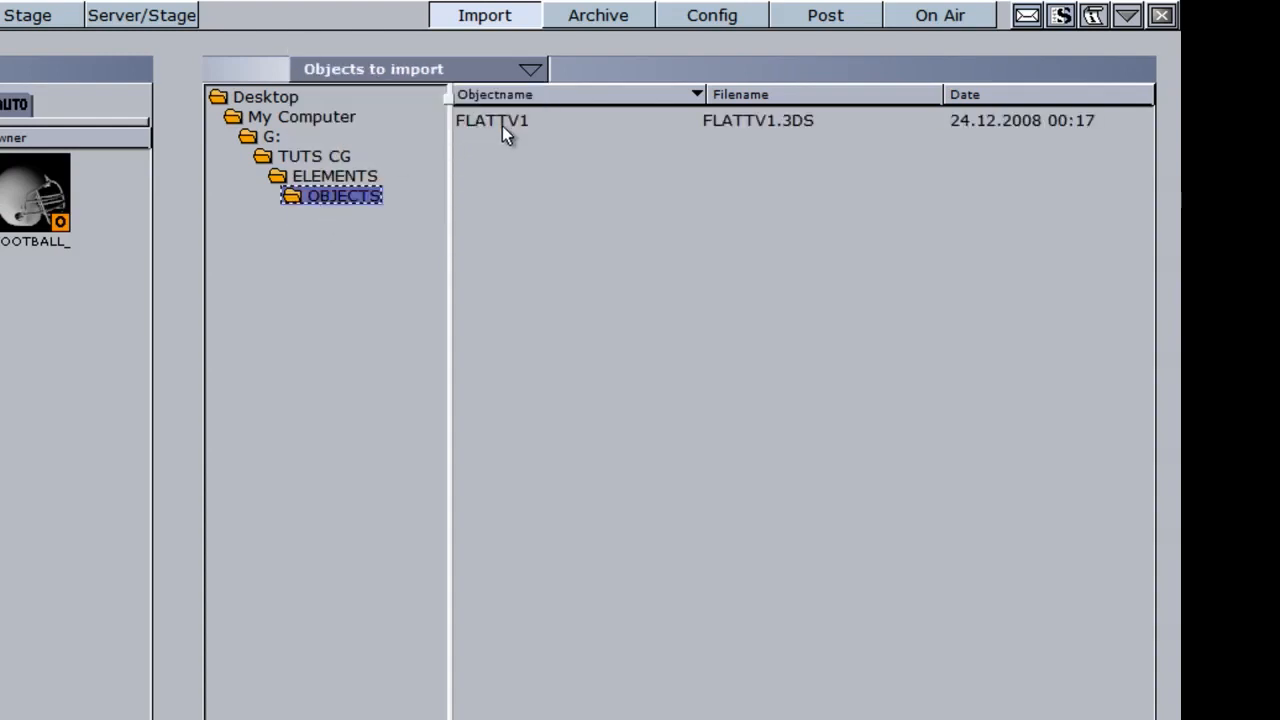
Step: Import FLATTV1 into the server OBJECTS folder, replacing the existing copy
{"action": "left_click_drag", "start_coordinate": [506, 128], "coordinate": [490, 132]}
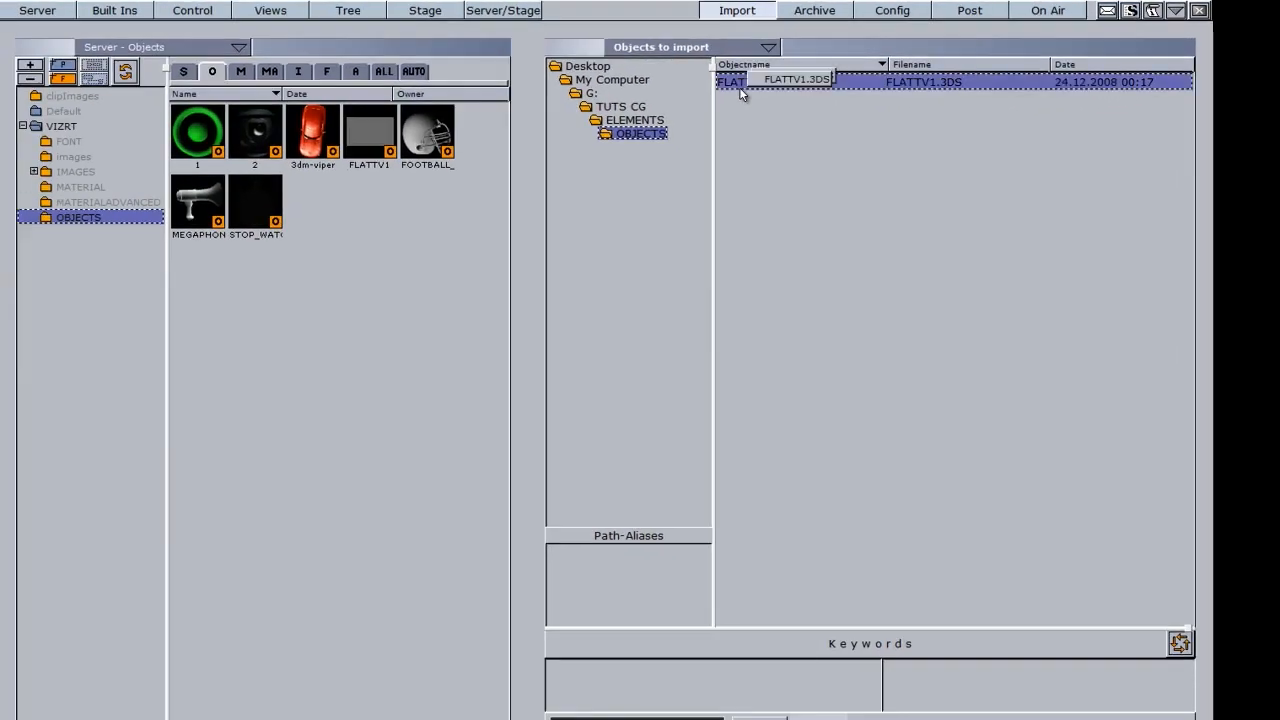
{"action": "left_click_drag", "start_coordinate": [742, 93], "coordinate": [357, 269]}
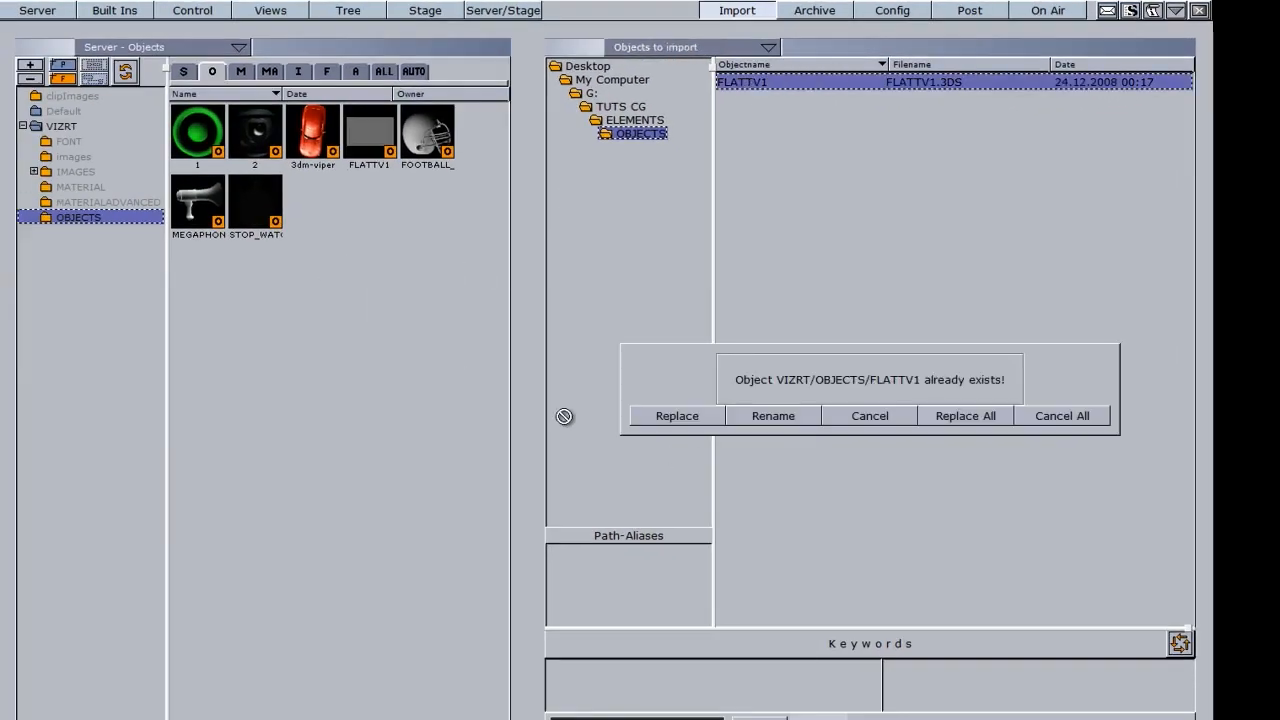
{"action": "left_click", "coordinate": [688, 418]}
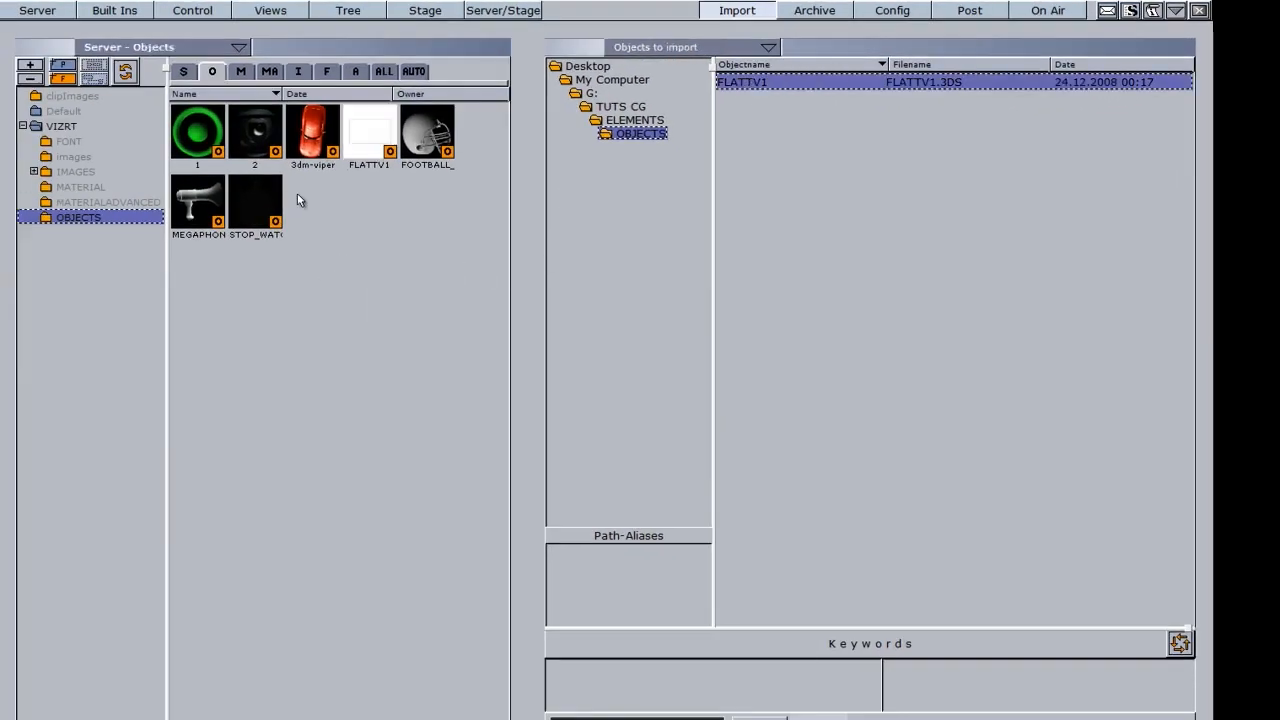
Step: Import BASEBALL_3DS from 3DS and FOOTBALL_HELMET from OBJ, replacing the old helmet
{"action": "left_click", "coordinate": [624, 120]}
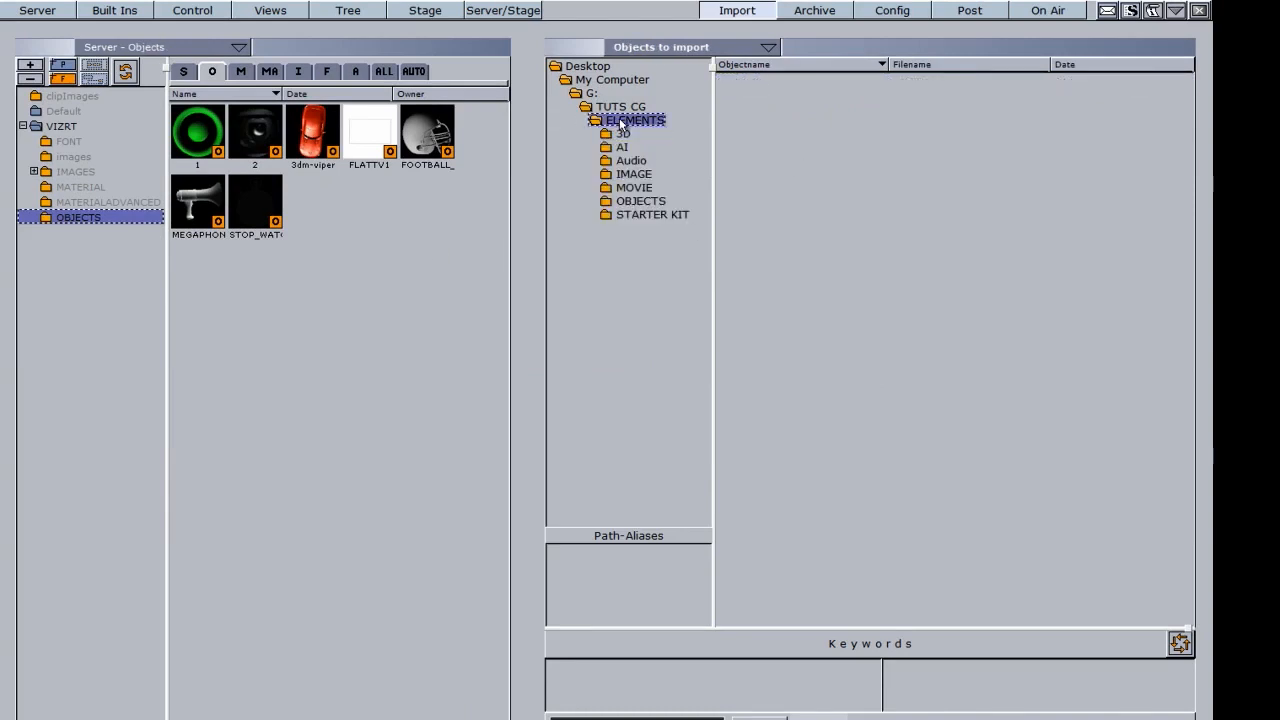
{"action": "left_click", "coordinate": [623, 136]}
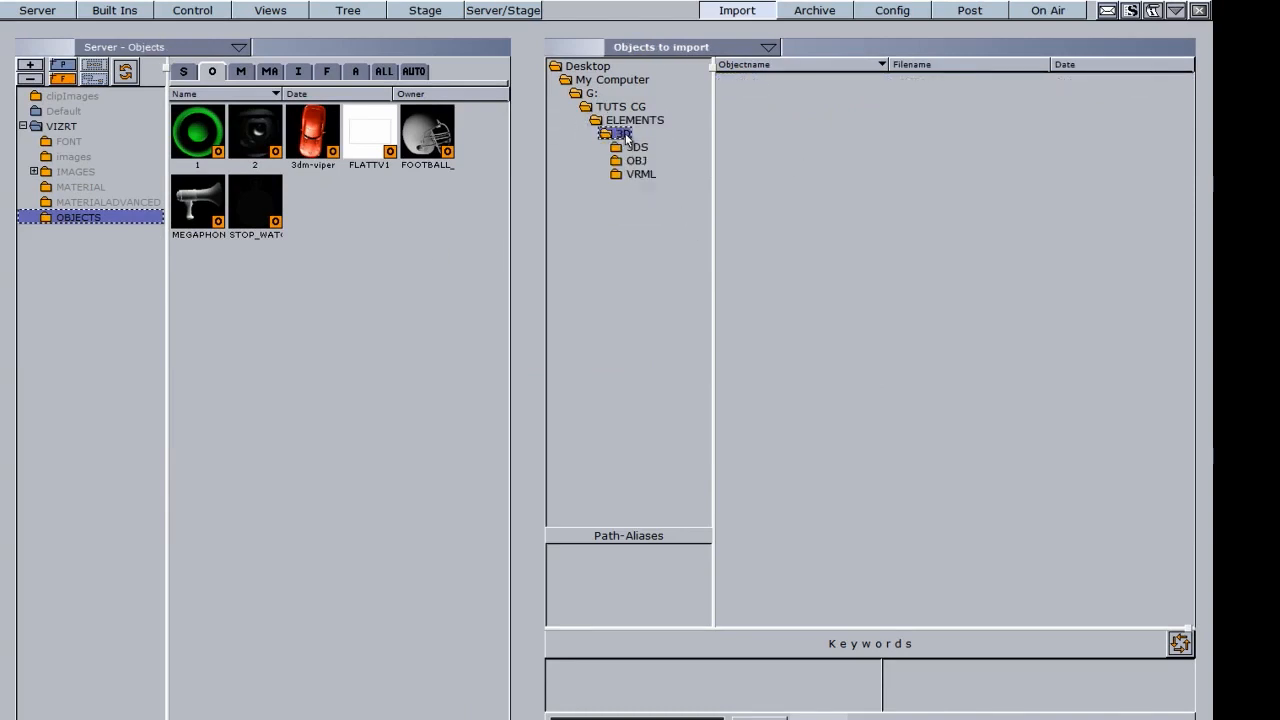
{"action": "left_click", "coordinate": [636, 150]}
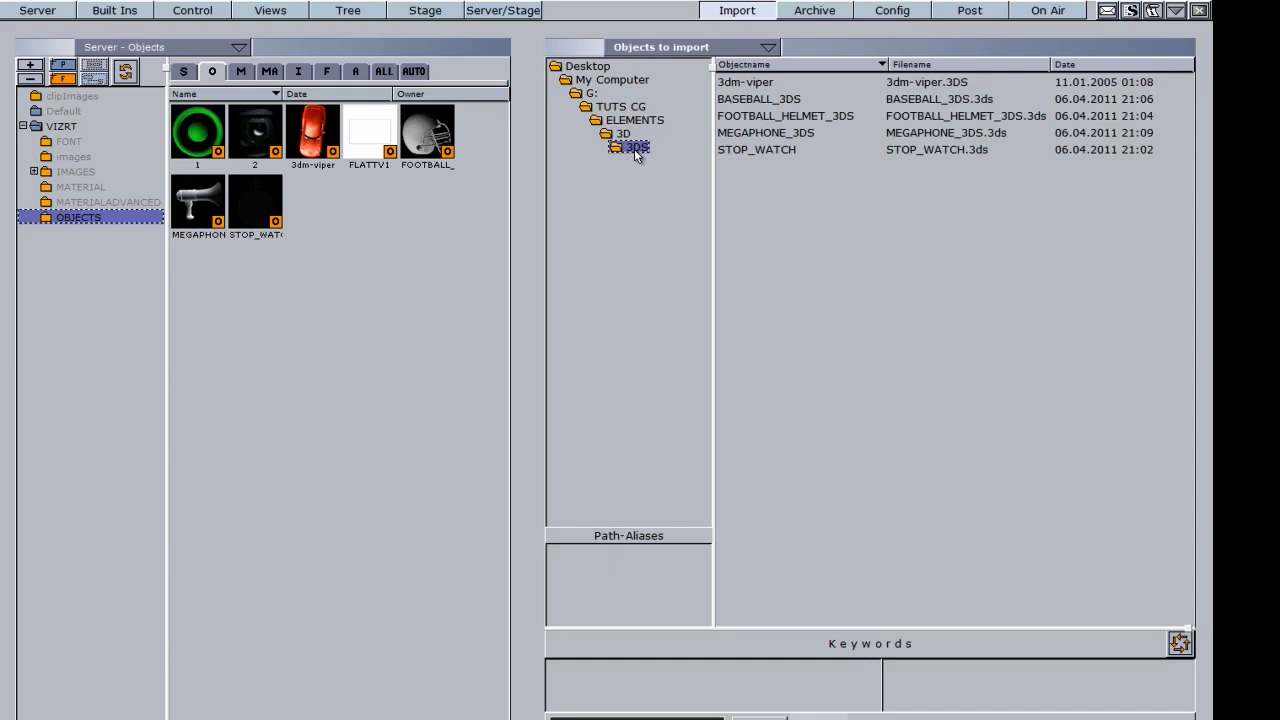
{"action": "left_click_drag", "start_coordinate": [745, 103], "coordinate": [345, 278]}
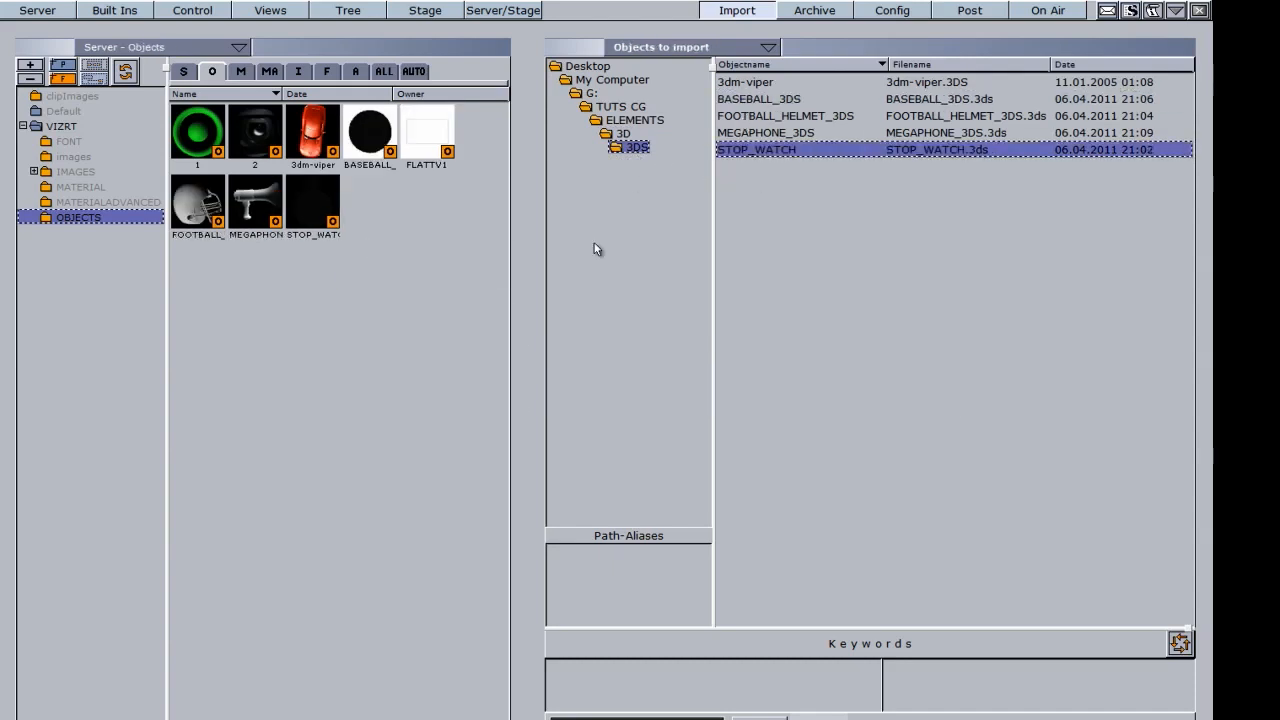
{"action": "left_click", "coordinate": [624, 134]}
{"action": "left_click", "coordinate": [635, 160]}
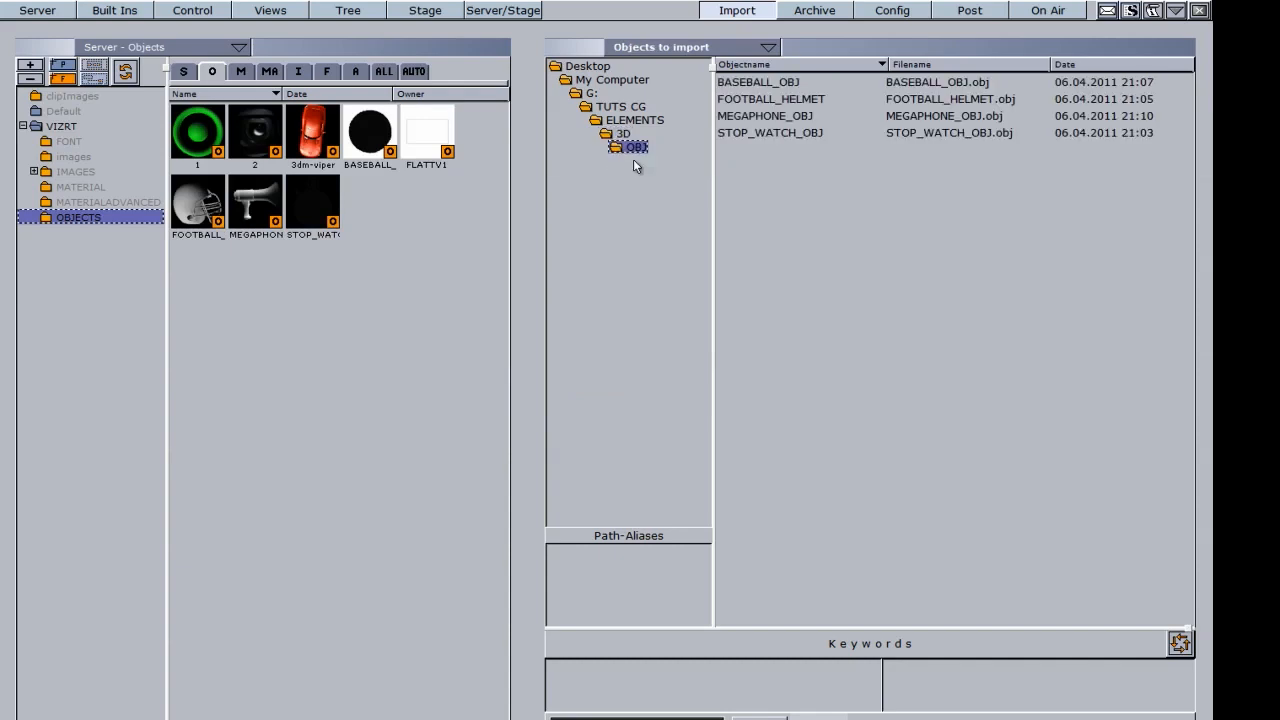
{"action": "left_click_drag", "start_coordinate": [768, 100], "coordinate": [335, 320]}
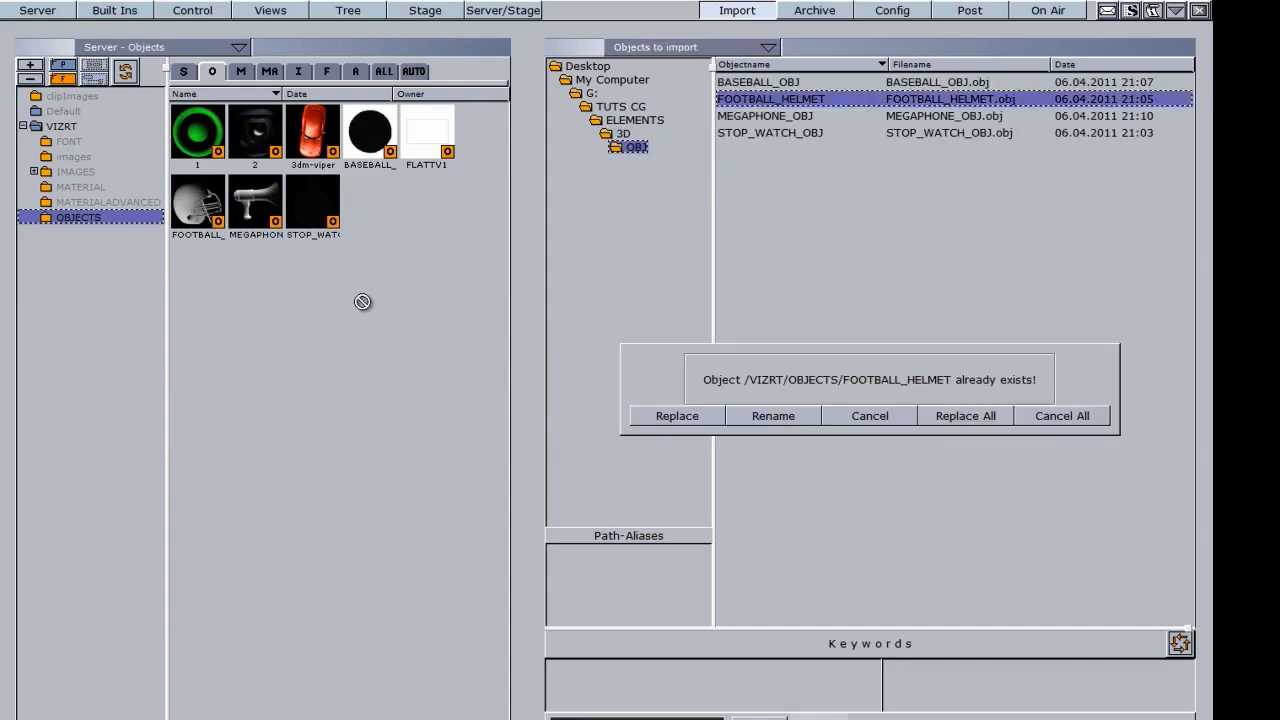
{"action": "left_click", "coordinate": [680, 418]}
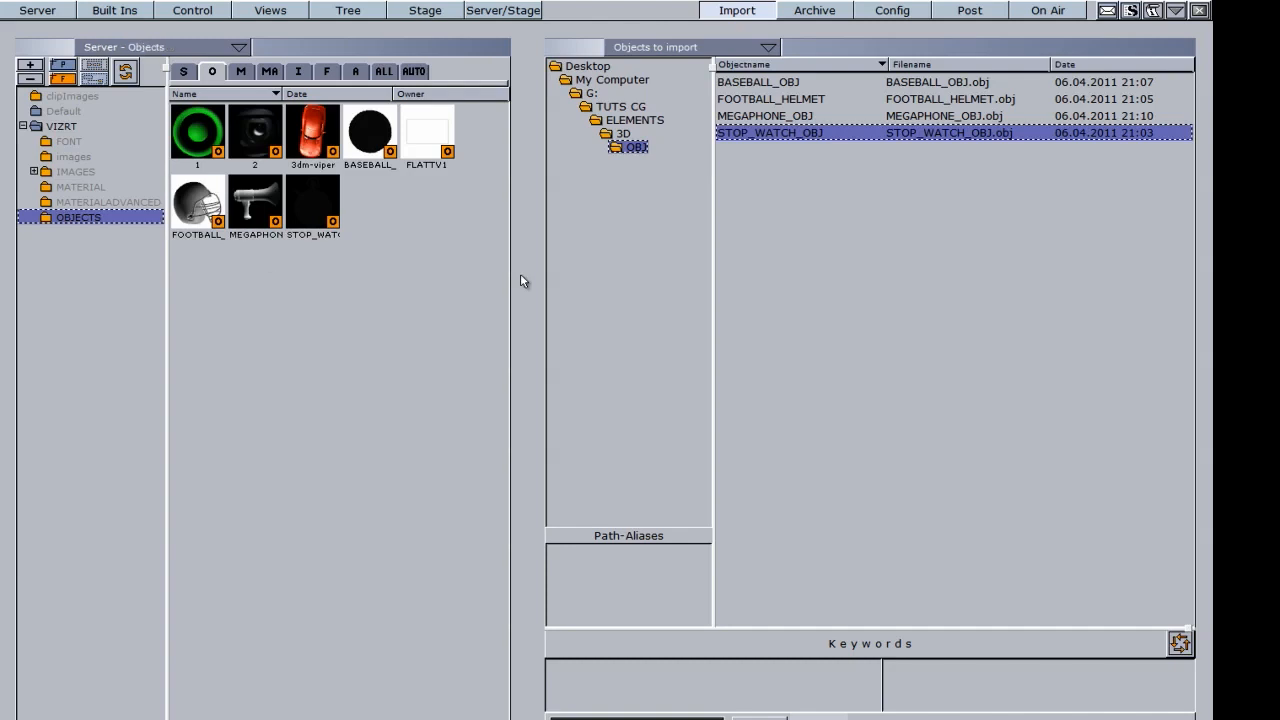
{"action": "left_click", "coordinate": [355, 71]}
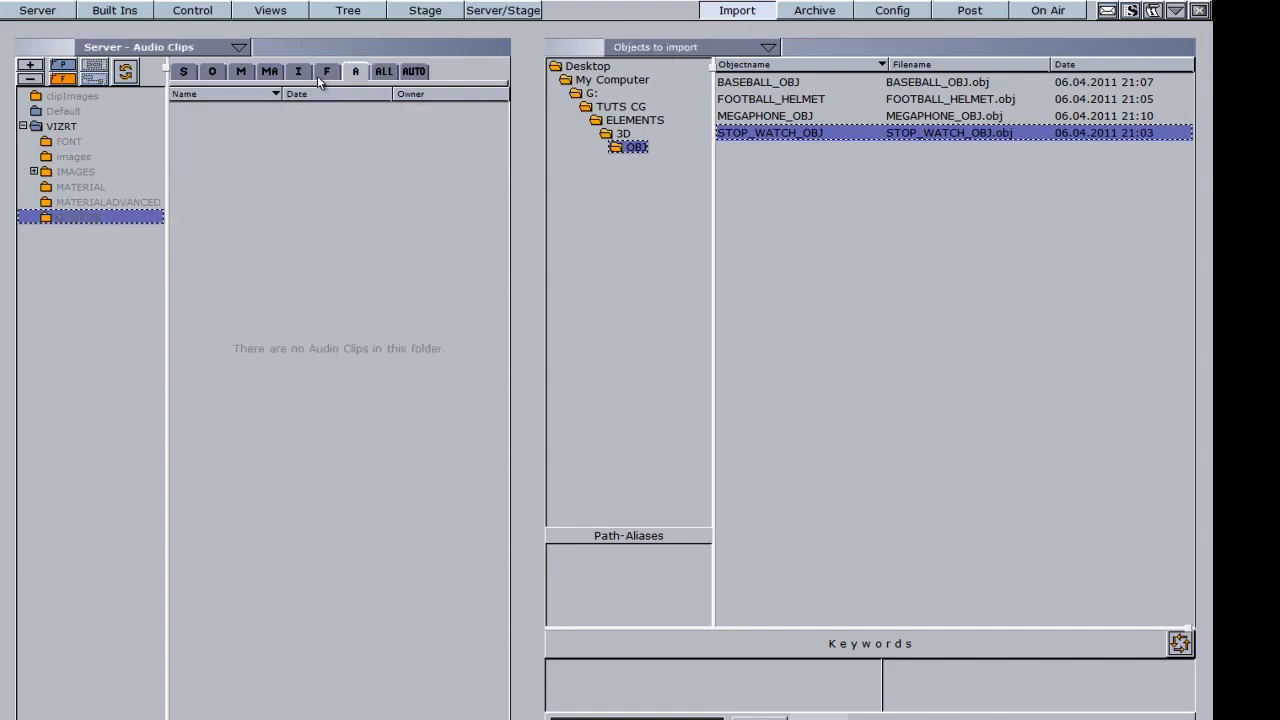
Step: Import 01 Intro from ELEMENTS > Audio into VIZRT as the 2.1 MB clip 01_Intro
{"action": "left_click", "coordinate": [60, 127]}
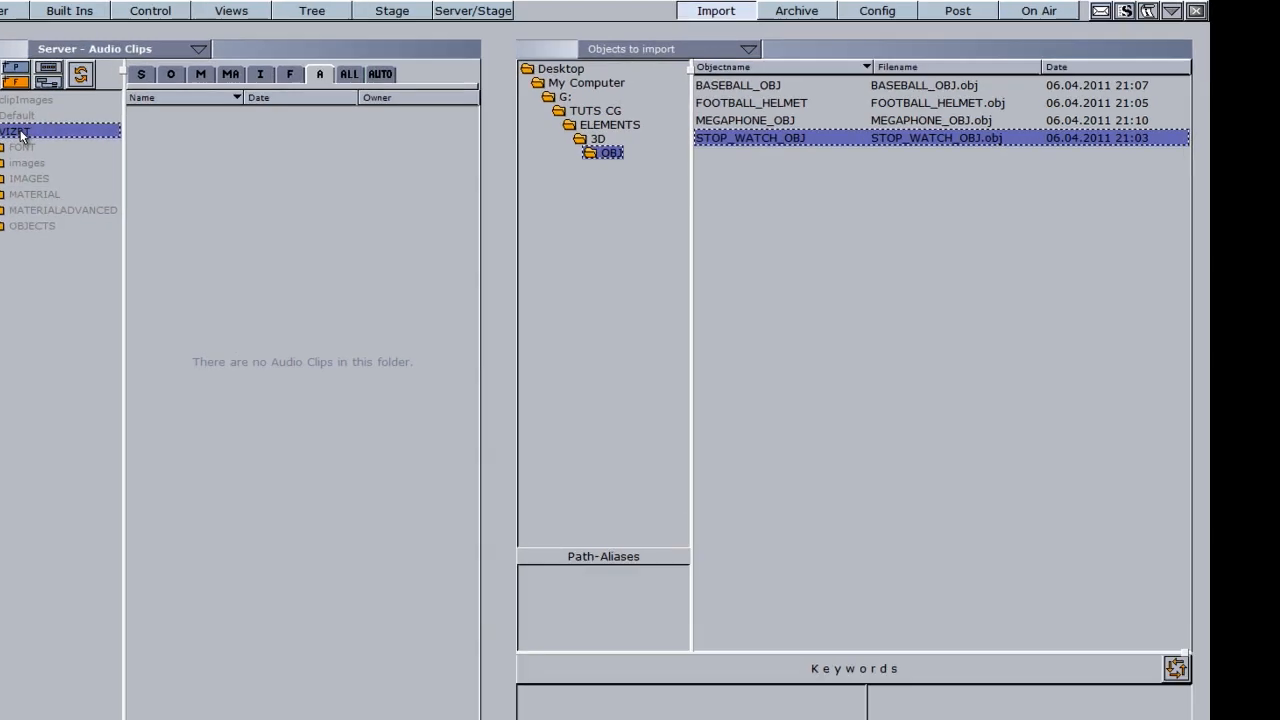
{"action": "left_click", "coordinate": [437, 71]}
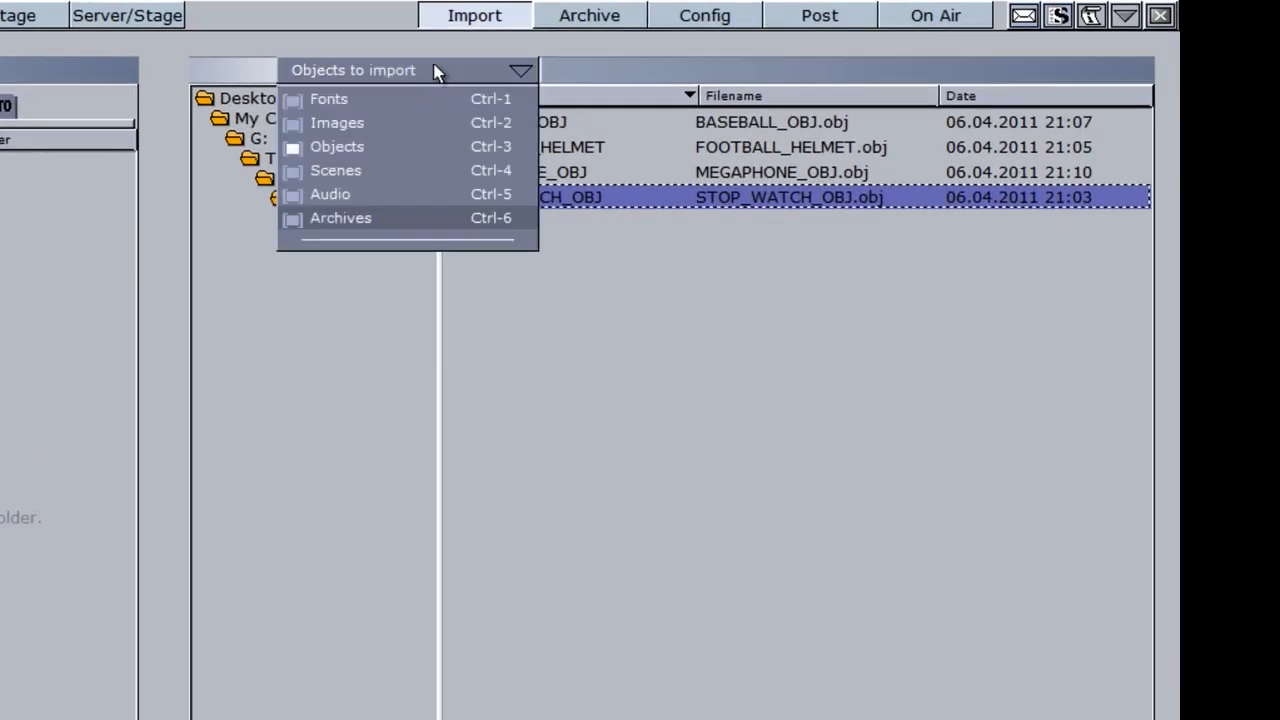
{"action": "left_click", "coordinate": [357, 193]}
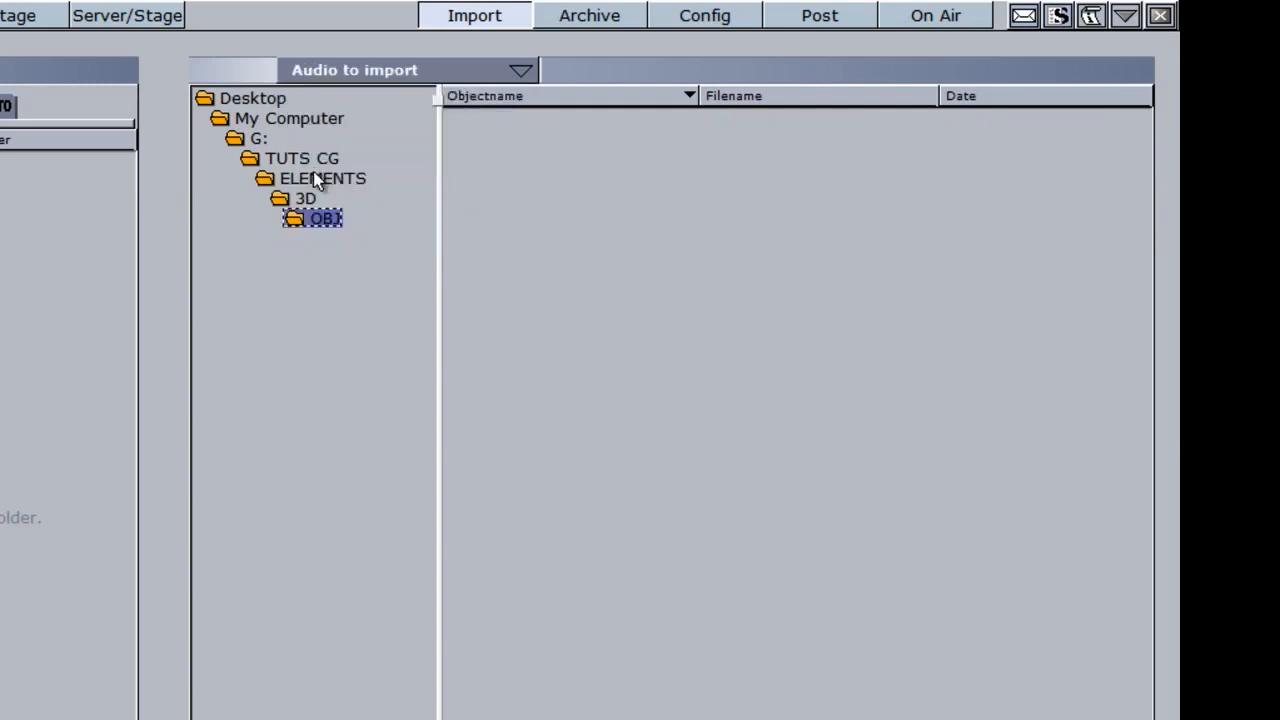
{"action": "left_click", "coordinate": [313, 175]}
{"action": "left_click", "coordinate": [315, 258]}
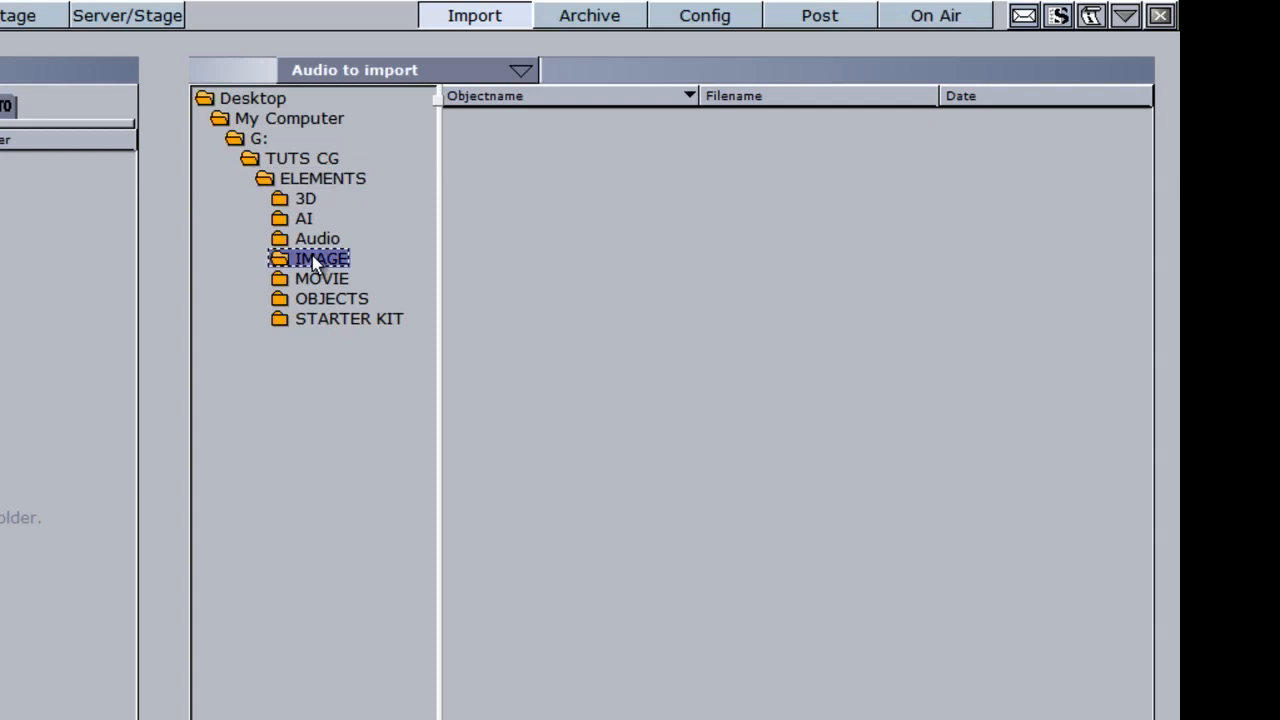
{"action": "left_click", "coordinate": [281, 238]}
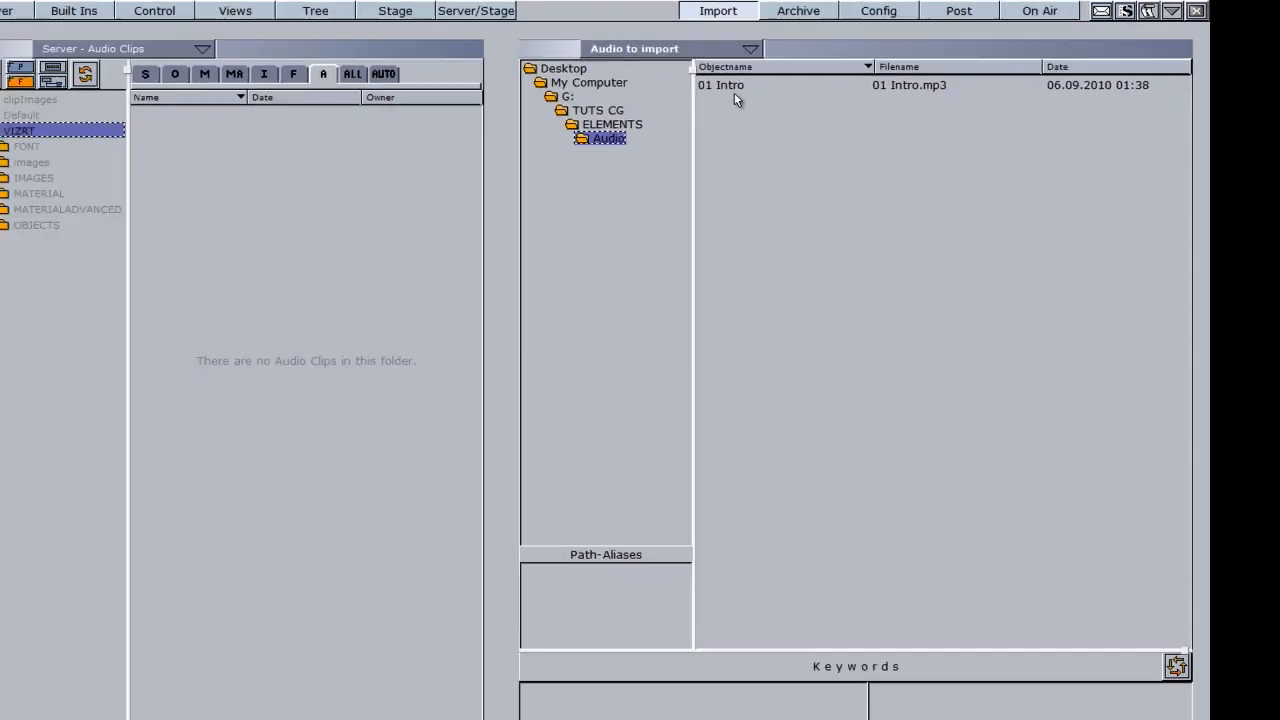
{"action": "left_click_drag", "start_coordinate": [753, 81], "coordinate": [270, 190]}
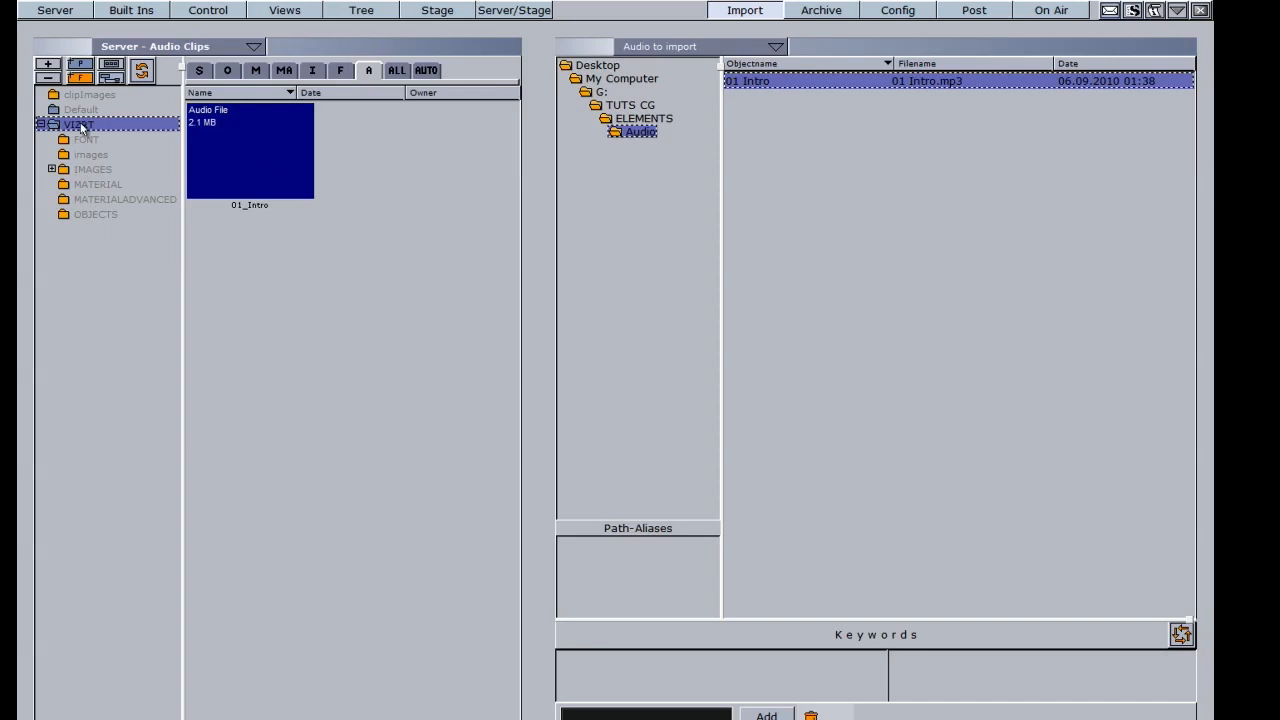
{"action": "left_click", "coordinate": [633, 46]}
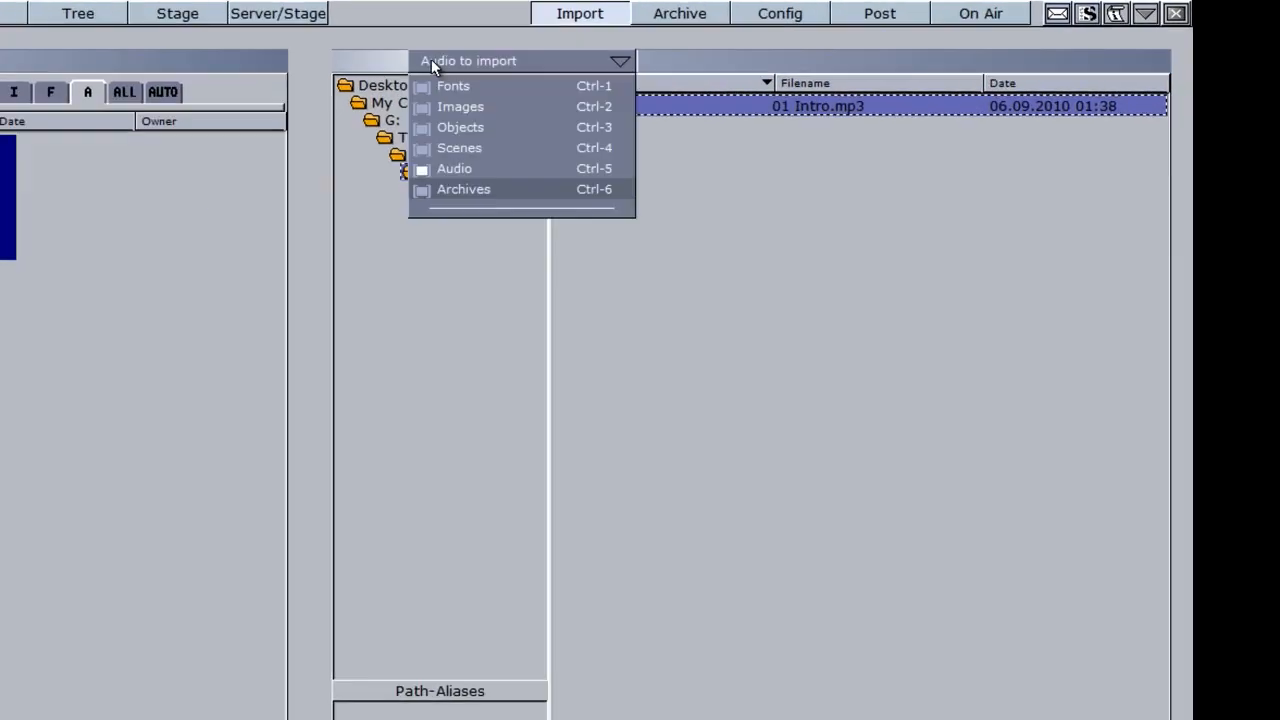
Step: Switch the import browser to archives and preview ARCHIVE1_EX's entry points
{"action": "left_click", "coordinate": [472, 189]}
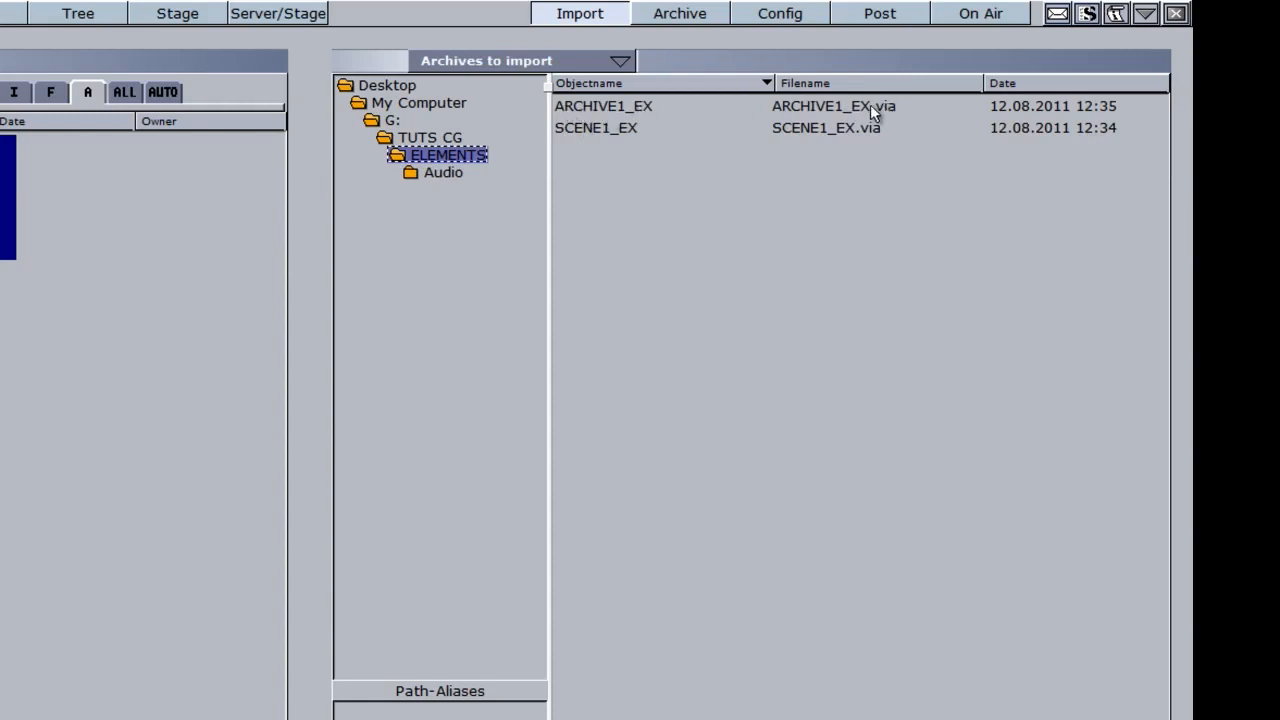
{"action": "left_click", "coordinate": [590, 104]}
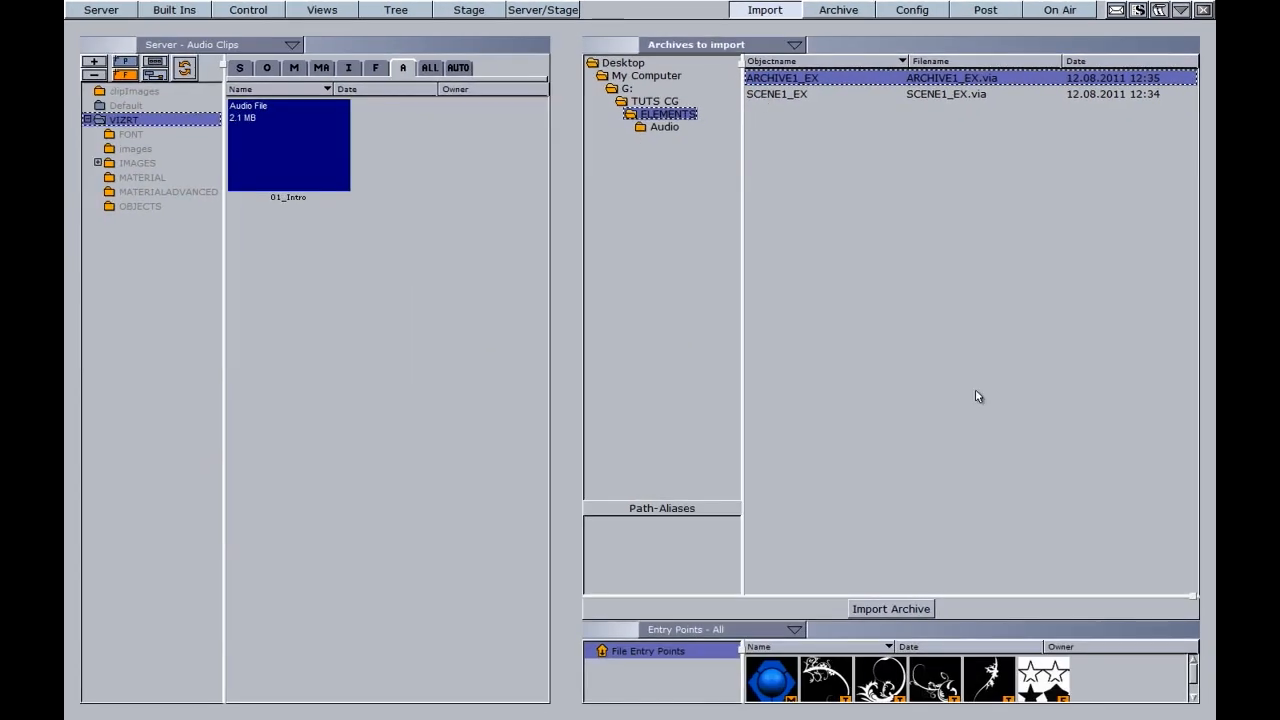
Step: Import the archive's BLUE material into the MATERIAL folder, replacing the existing BLUE
{"action": "left_click_drag", "start_coordinate": [1034, 597], "coordinate": [1031, 422]}
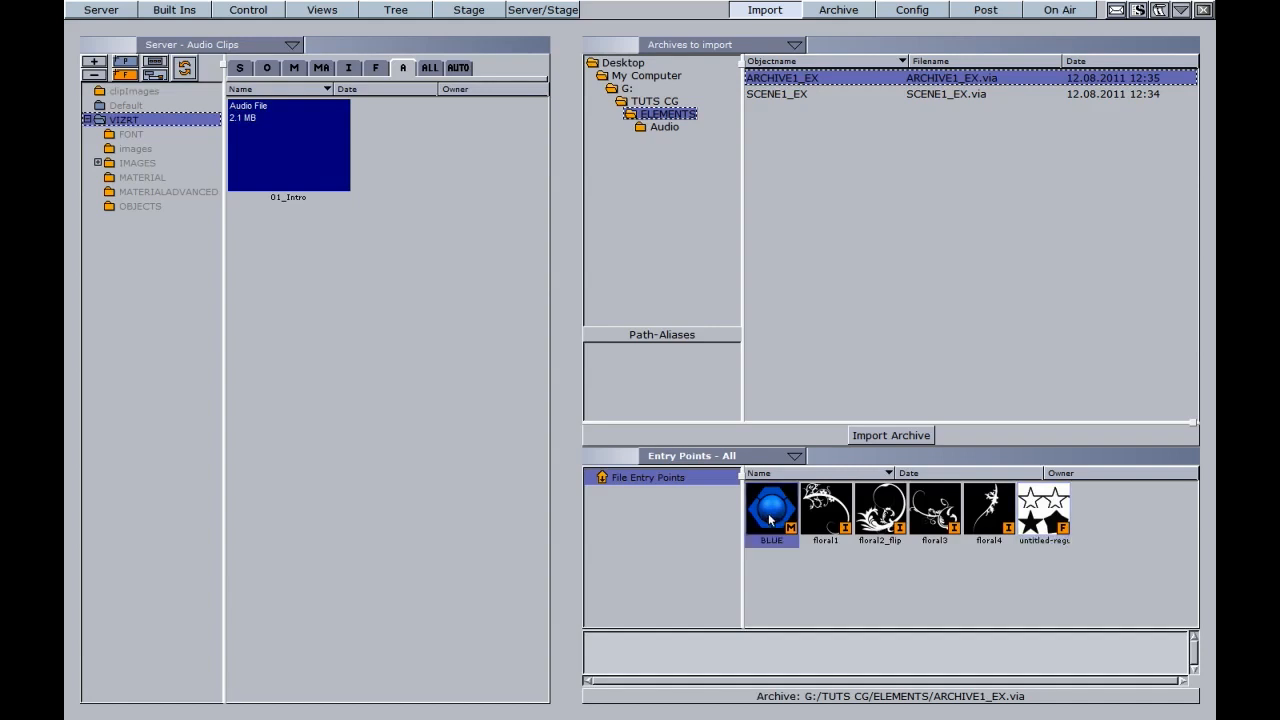
{"action": "left_click", "coordinate": [140, 177]}
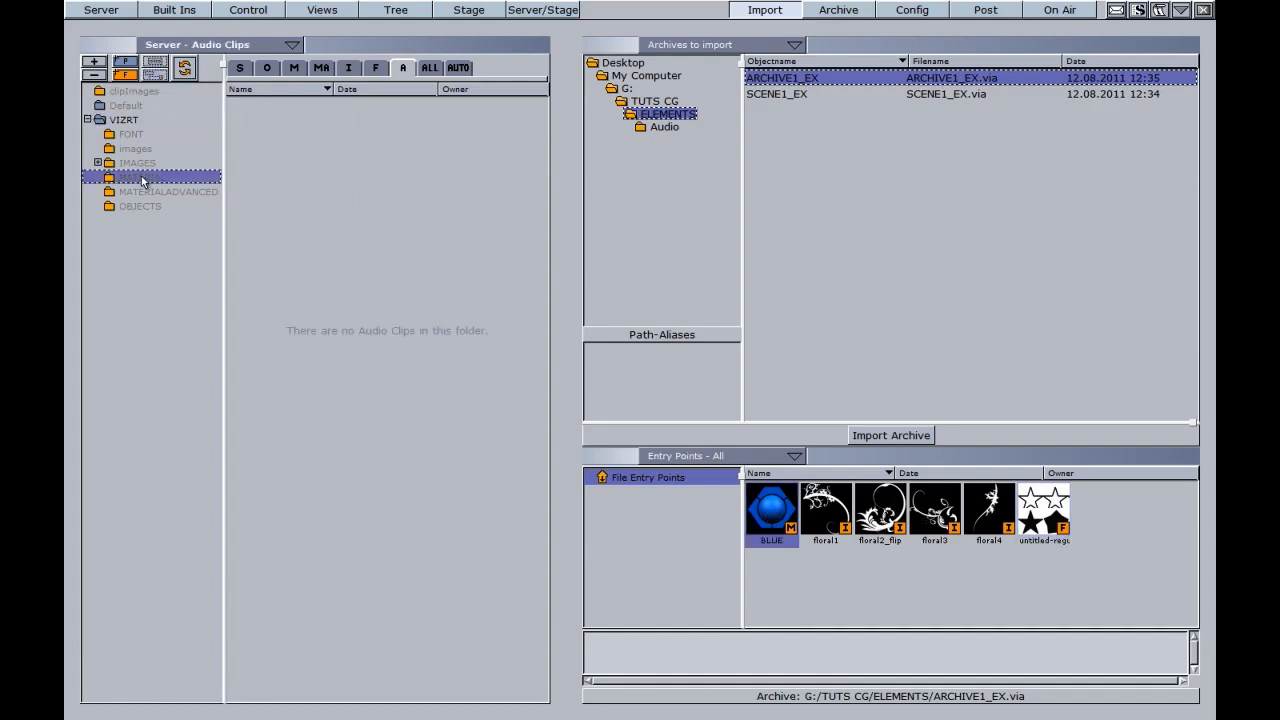
{"action": "left_click", "coordinate": [294, 67]}
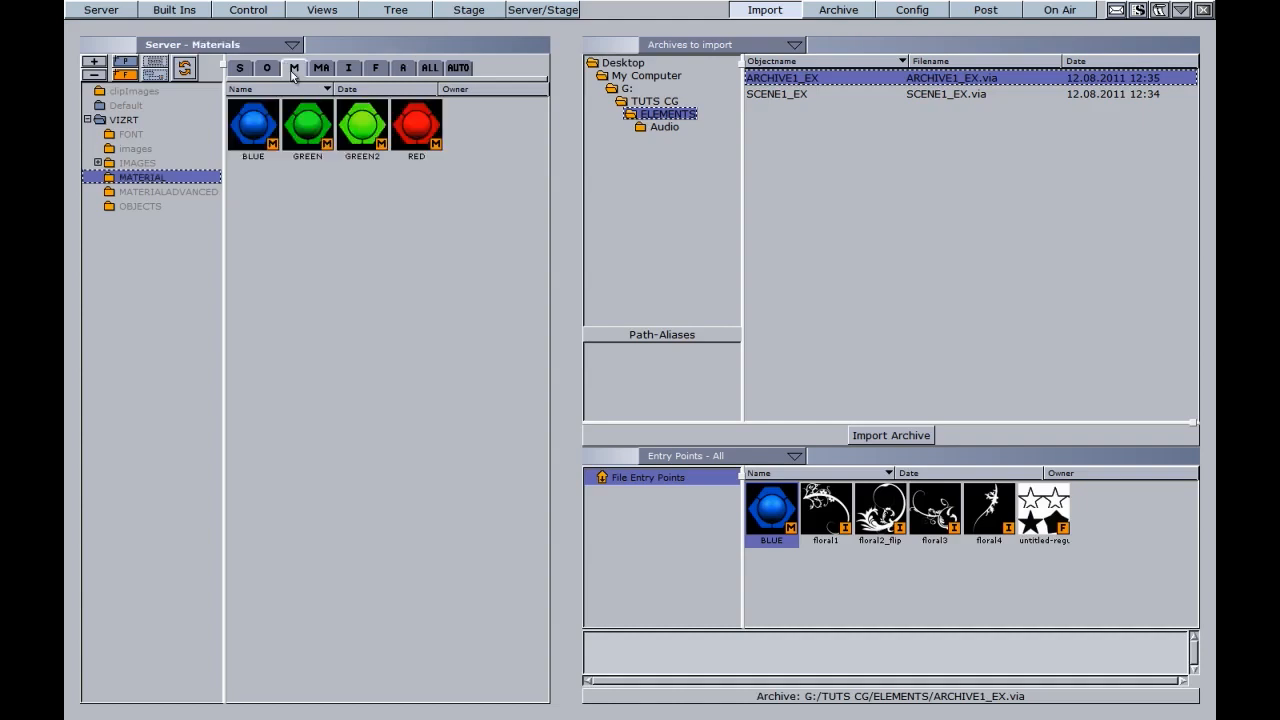
{"action": "left_click_drag", "start_coordinate": [772, 510], "coordinate": [265, 275]}
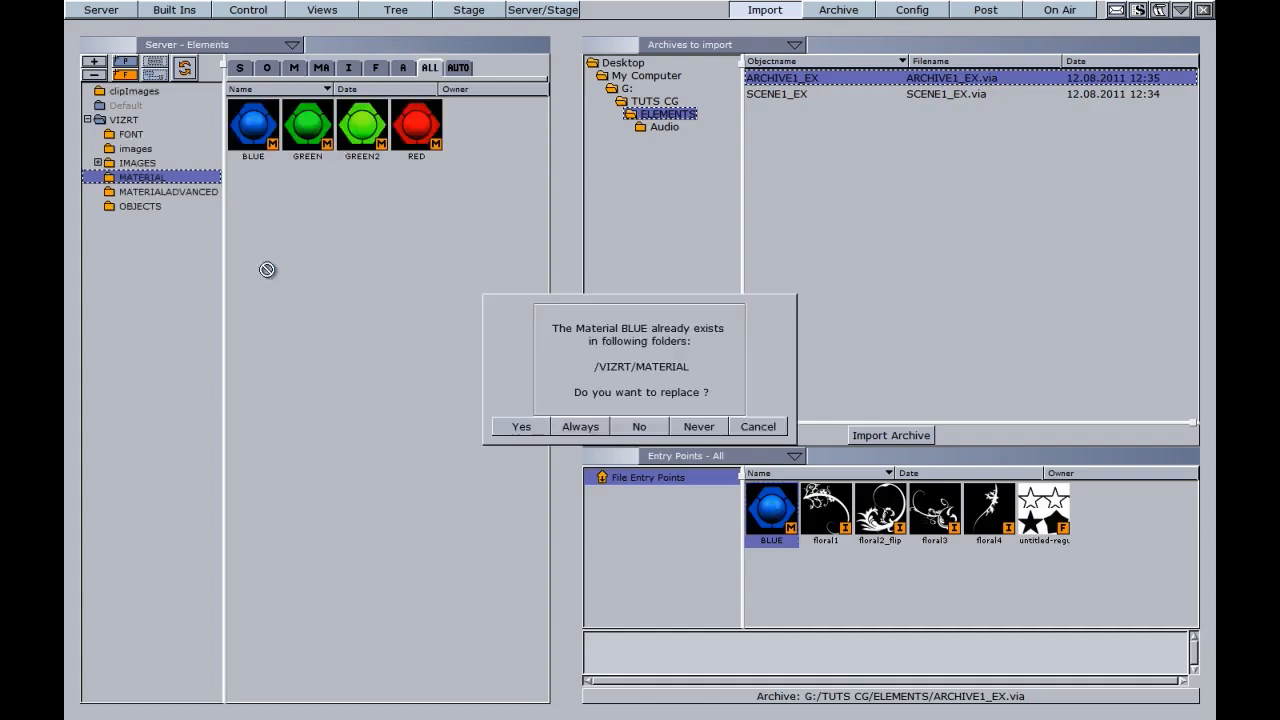
{"action": "left_click", "coordinate": [527, 428]}
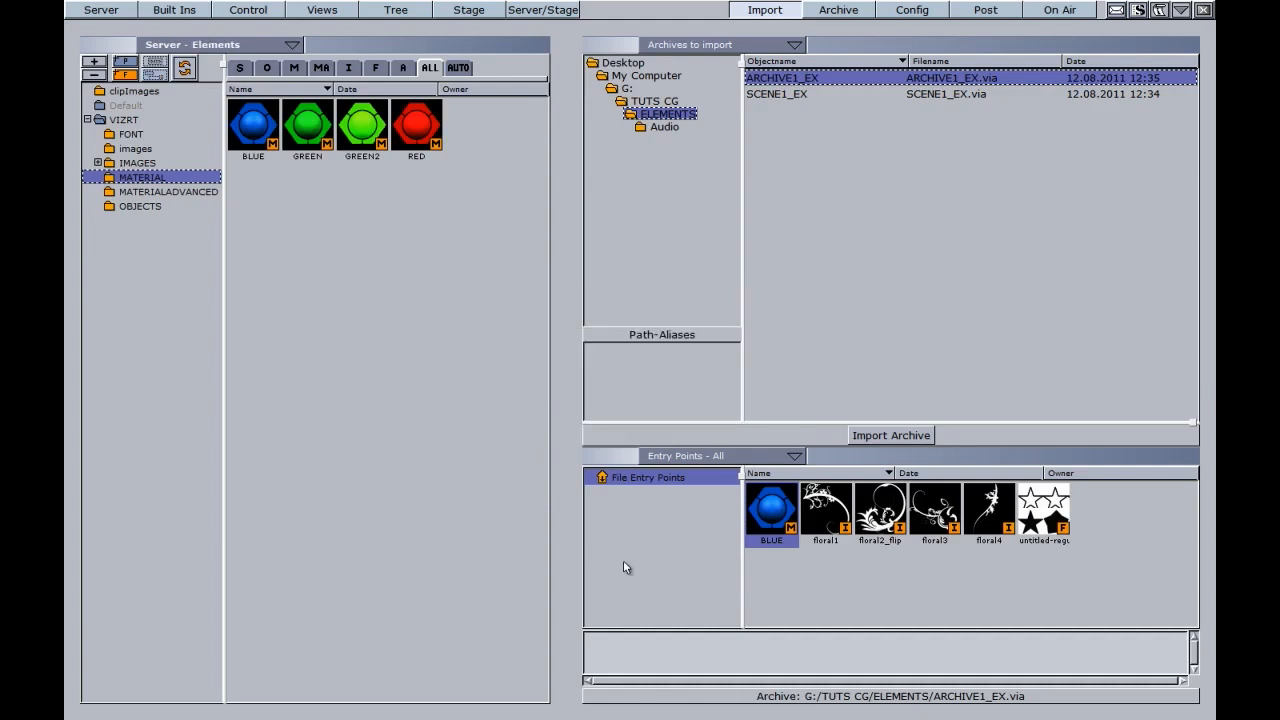
{"action": "left_click", "coordinate": [825, 510]}
Step: Import floral1 through floral4 from ARCHIVE1_EX into the server IMAGES folder
{"action": "left_click", "coordinate": [990, 518], "text": "shift"}
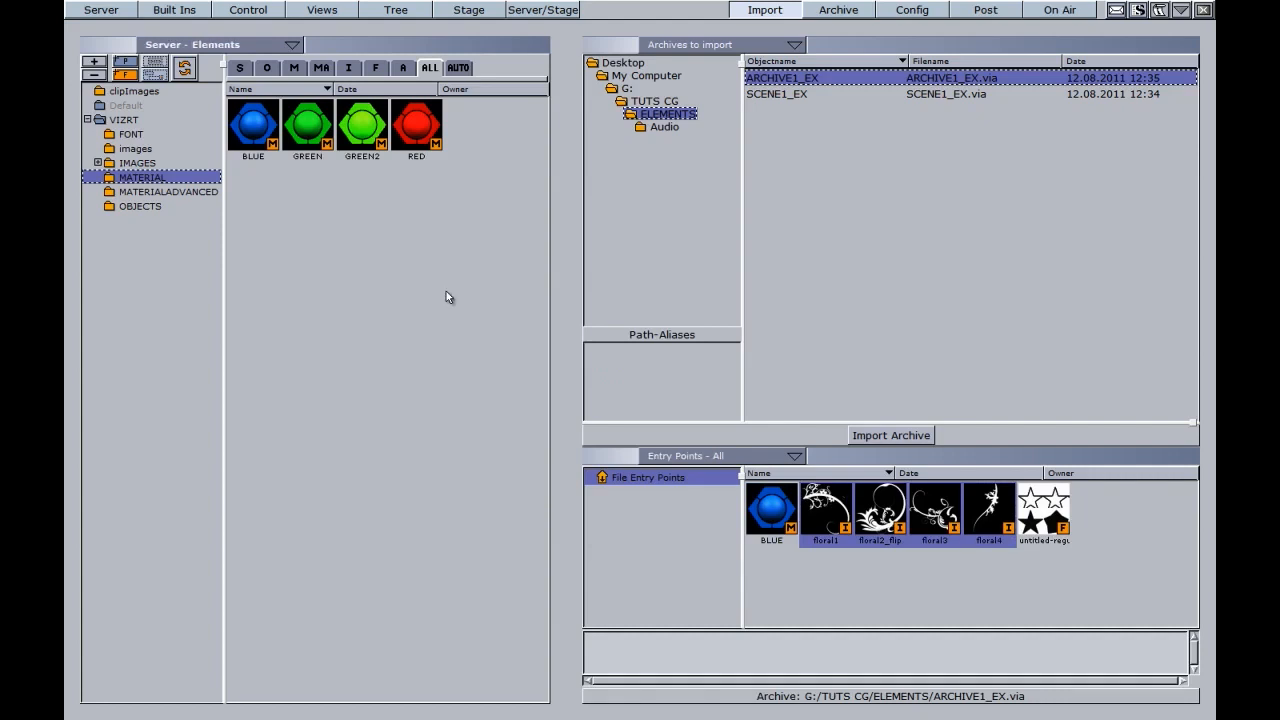
{"action": "left_click", "coordinate": [155, 166]}
{"action": "left_click", "coordinate": [348, 67]}
{"action": "left_click_drag", "start_coordinate": [815, 520], "coordinate": [300, 350]}
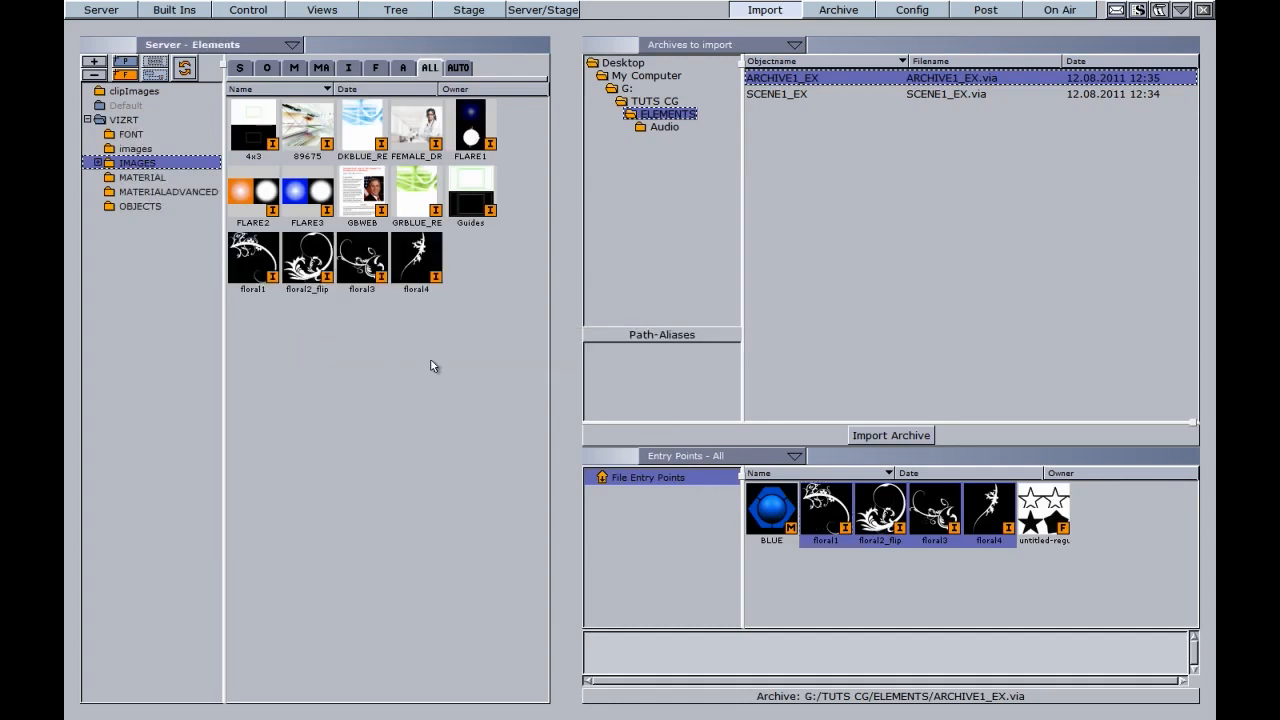
{"action": "left_click", "coordinate": [1045, 510]}
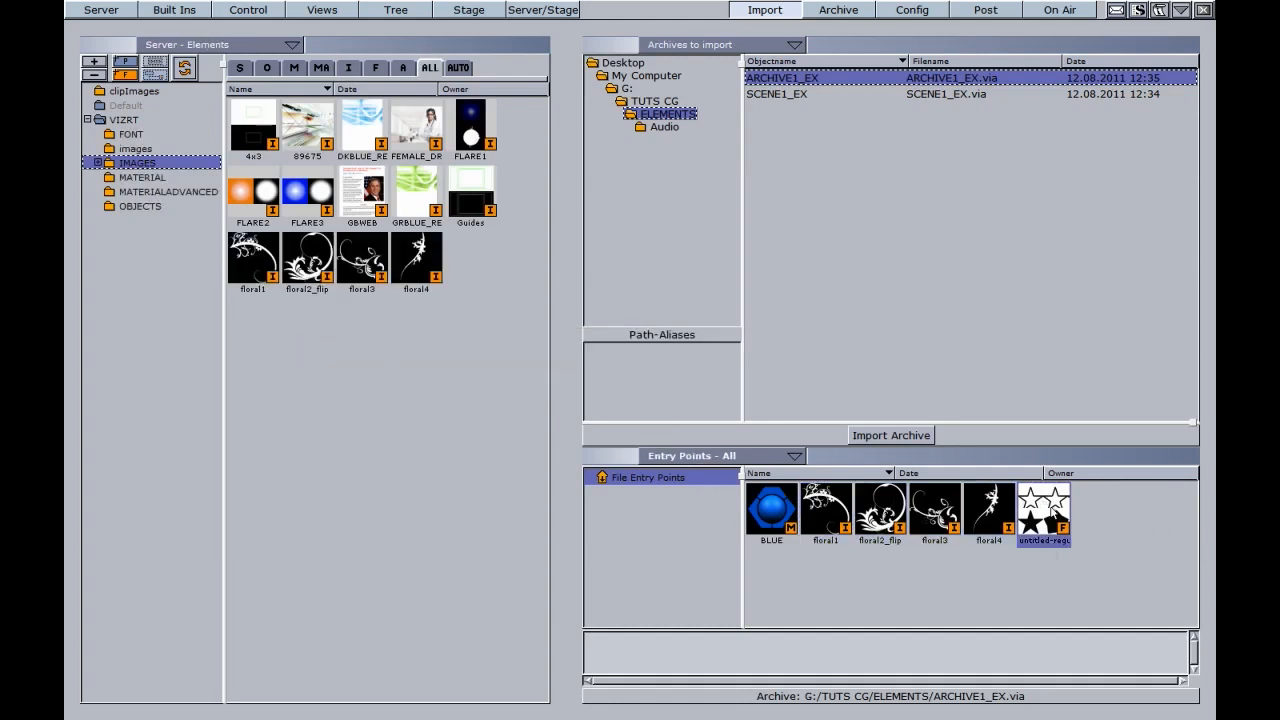
{"action": "left_click", "coordinate": [130, 149]}
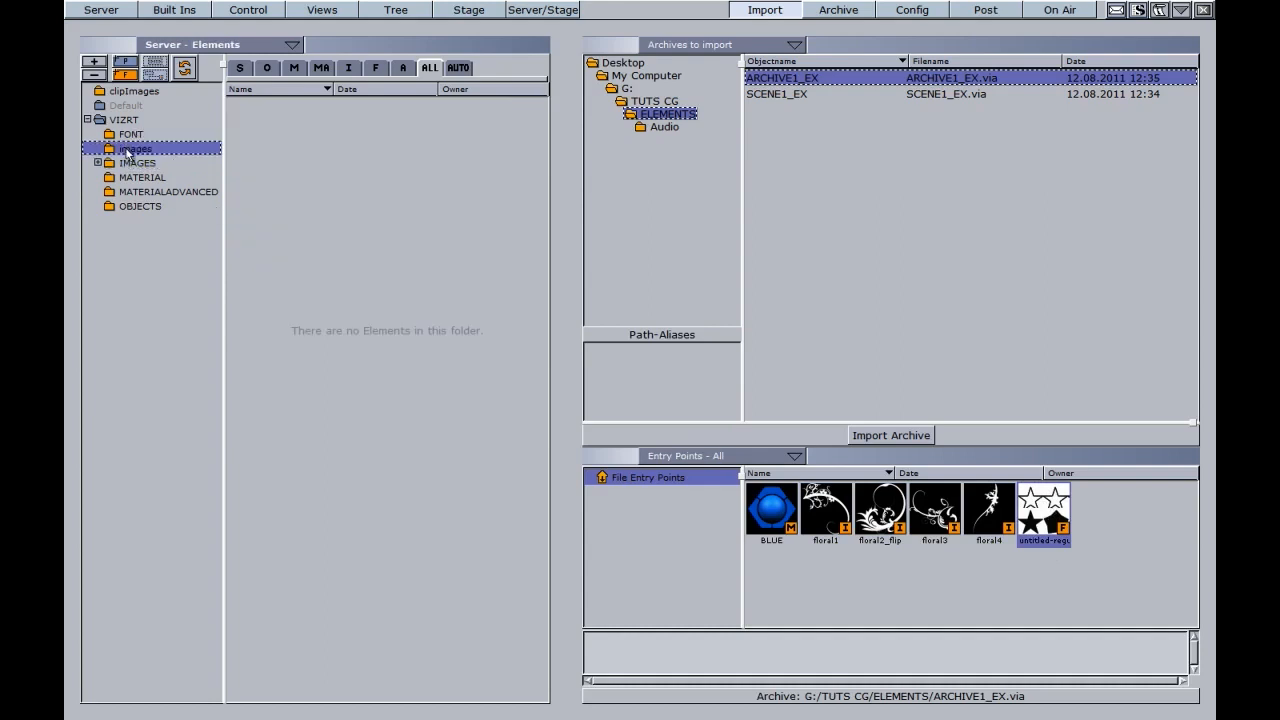
Step: Import the untitled-regular font to the server, replacing the existing copy
{"action": "left_click", "coordinate": [348, 67]}
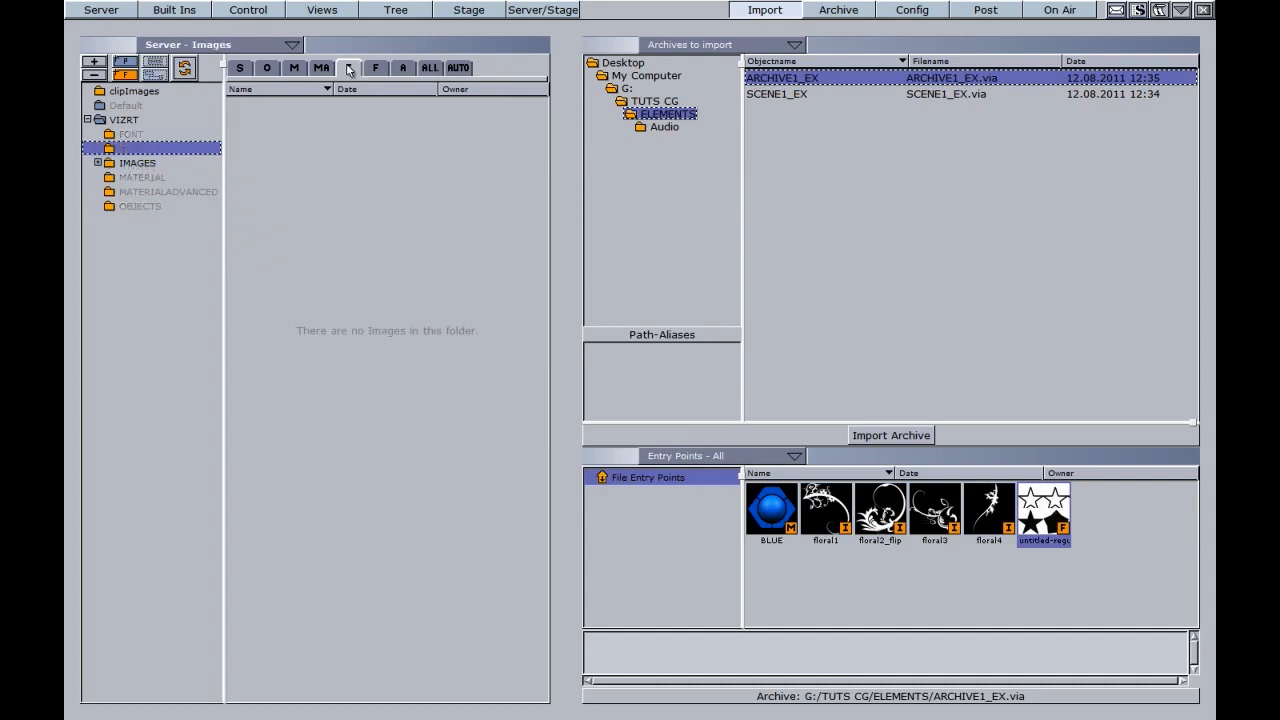
{"action": "left_click_drag", "start_coordinate": [1041, 529], "coordinate": [334, 246]}
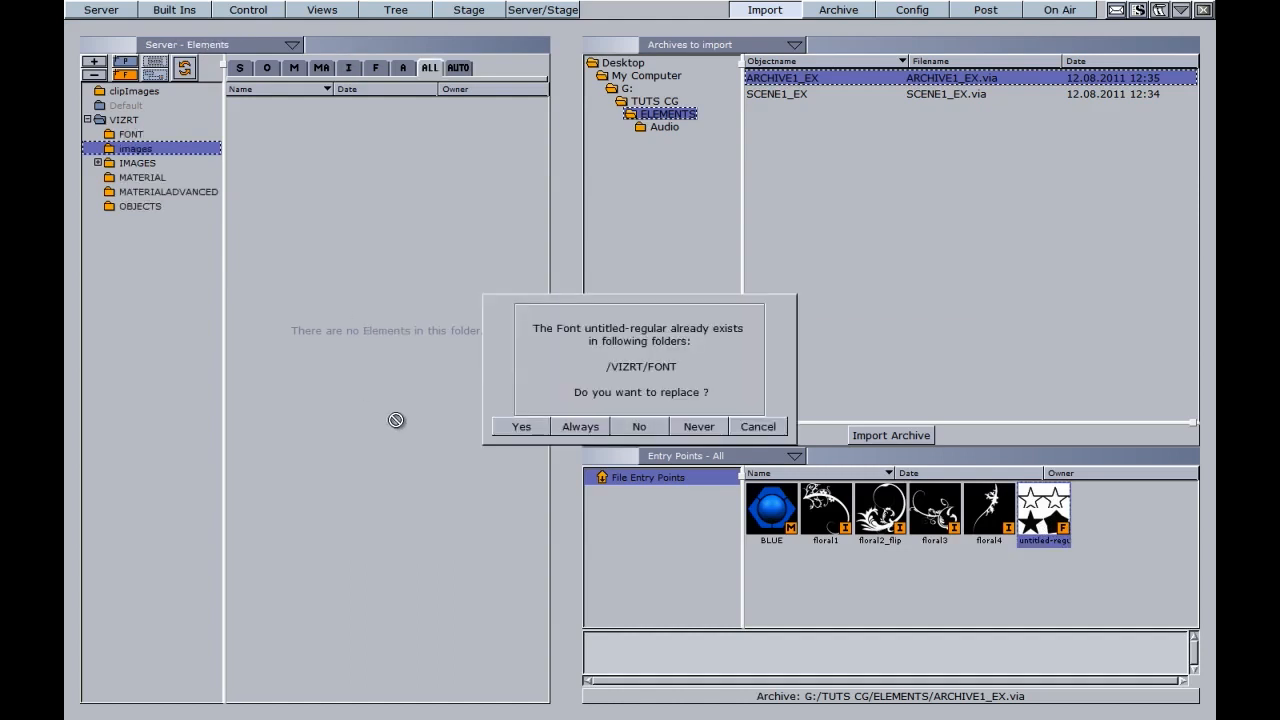
{"action": "left_click", "coordinate": [518, 427]}
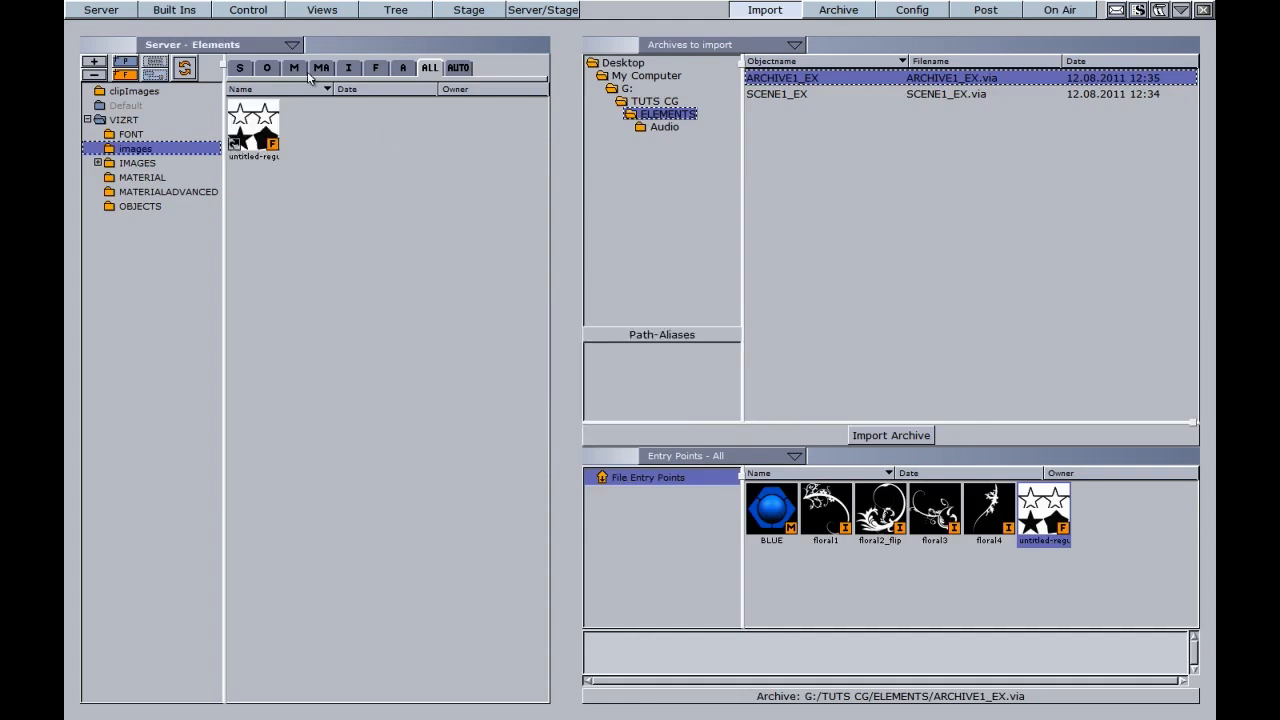
Step: Move untitled-regular into the FONT folder, overwrite the existing font, and check it there
{"action": "left_click", "coordinate": [378, 68]}
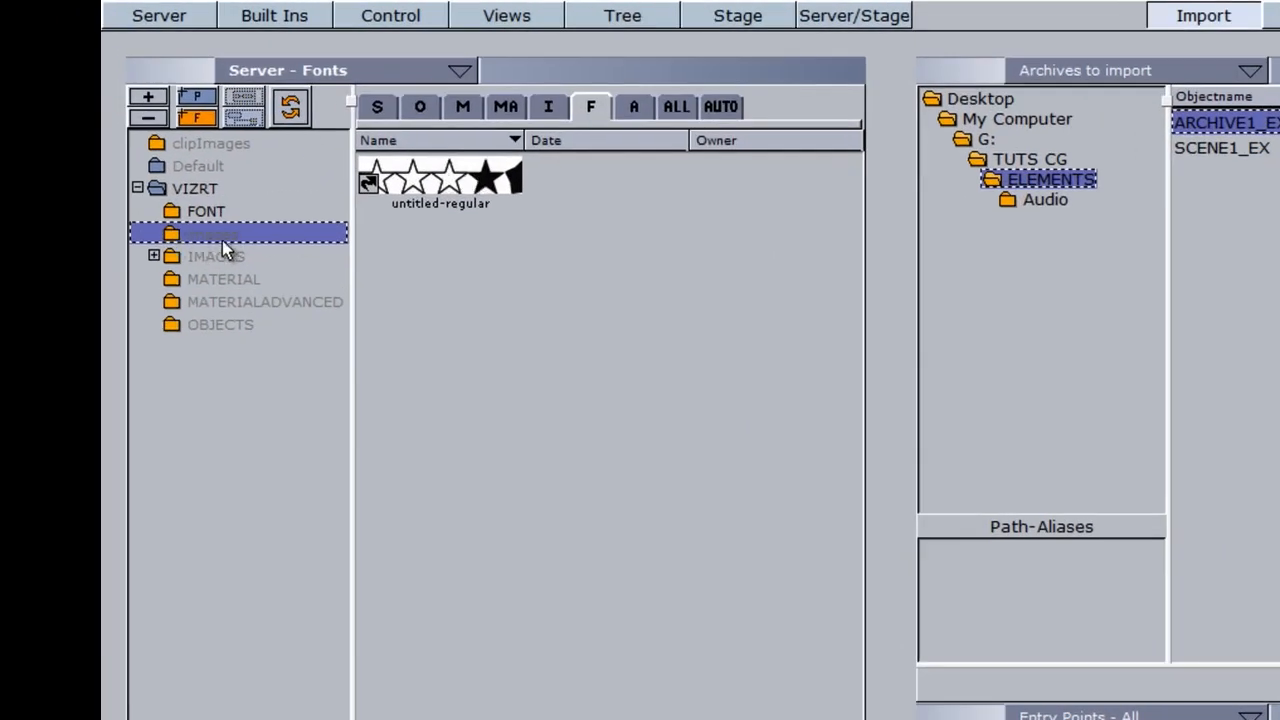
{"action": "left_click_drag", "start_coordinate": [440, 180], "coordinate": [222, 211]}
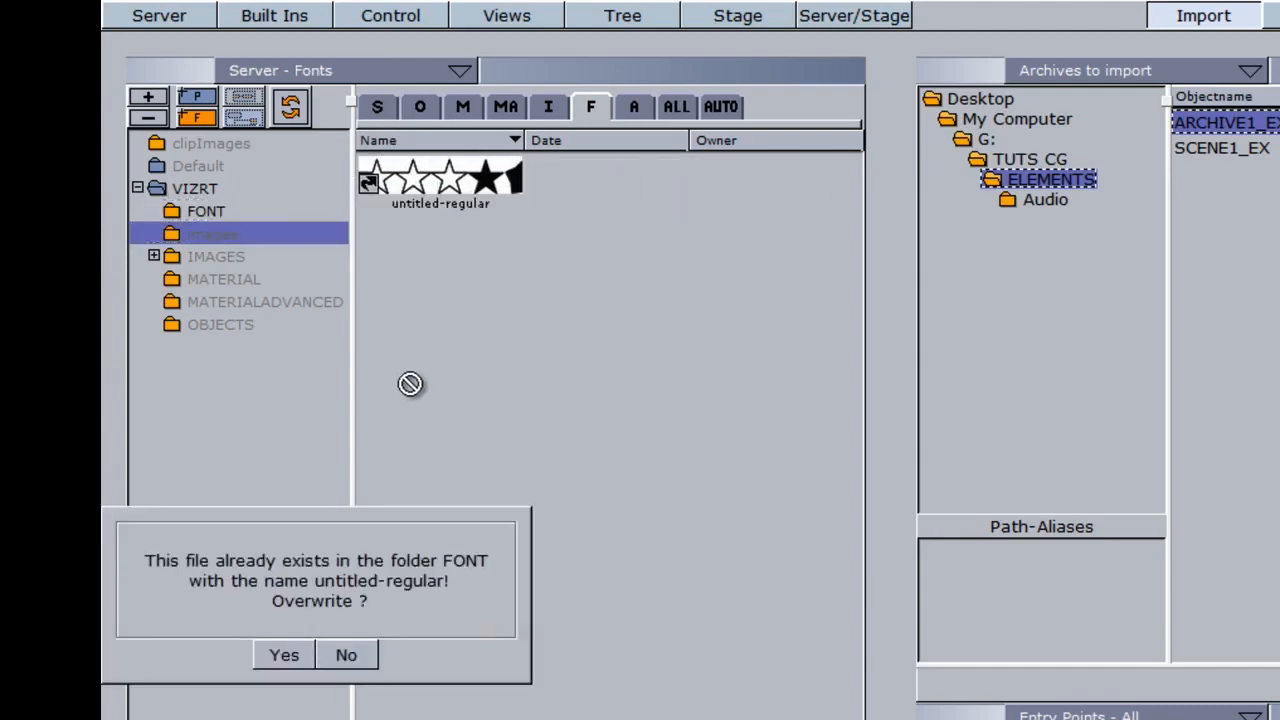
{"action": "left_click", "coordinate": [284, 657]}
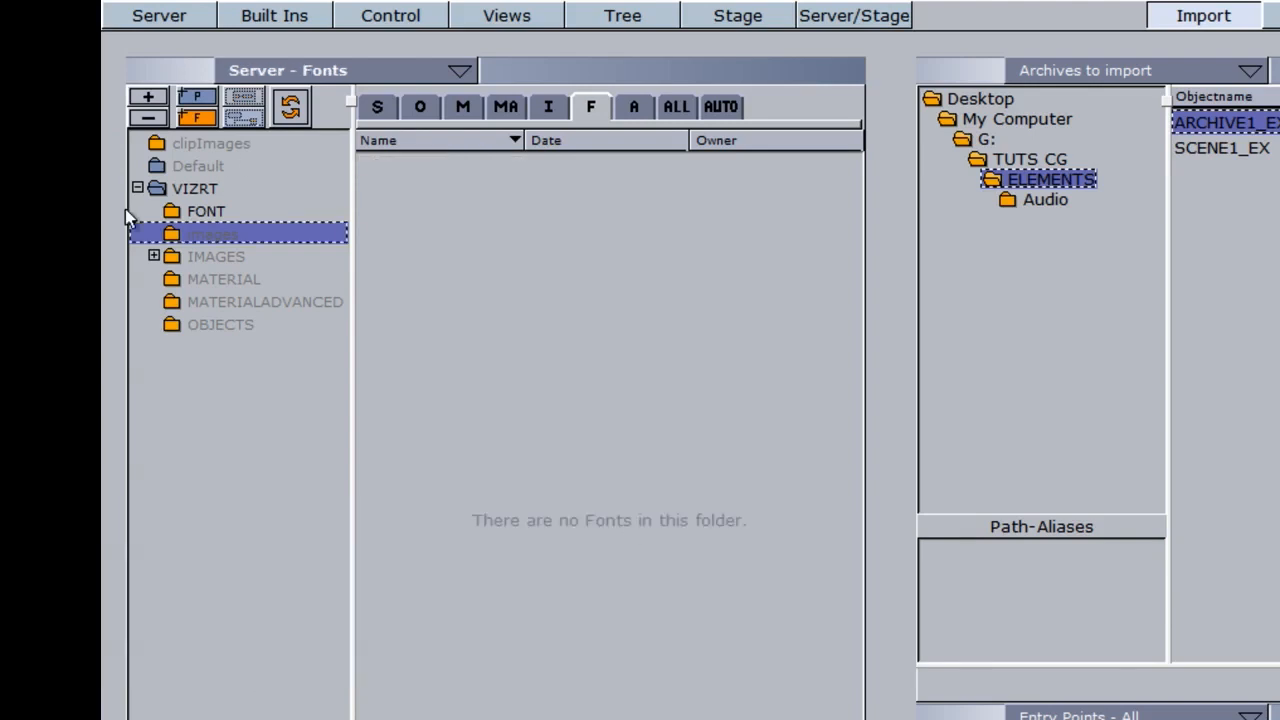
{"action": "left_click", "coordinate": [203, 212]}
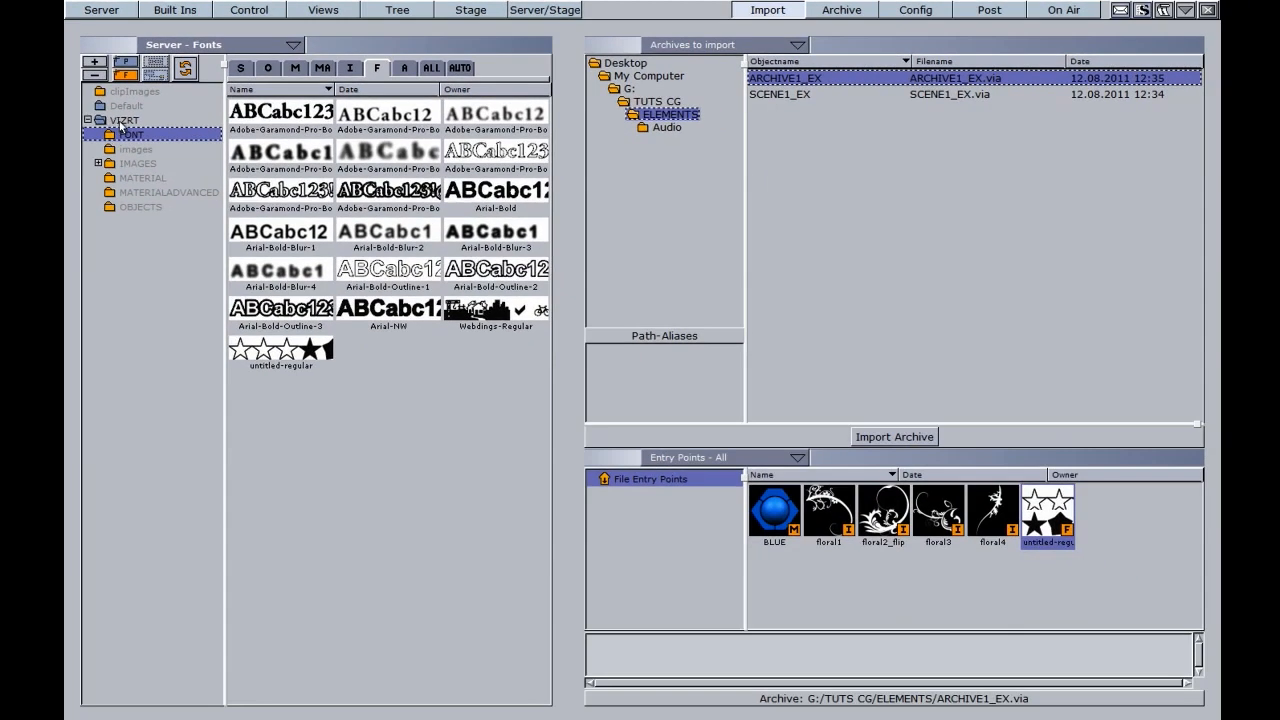
Step: Import scene x1 from the SCENE1_EX archive into the VIZRT root, replacing all existing files
{"action": "left_click", "coordinate": [122, 120]}
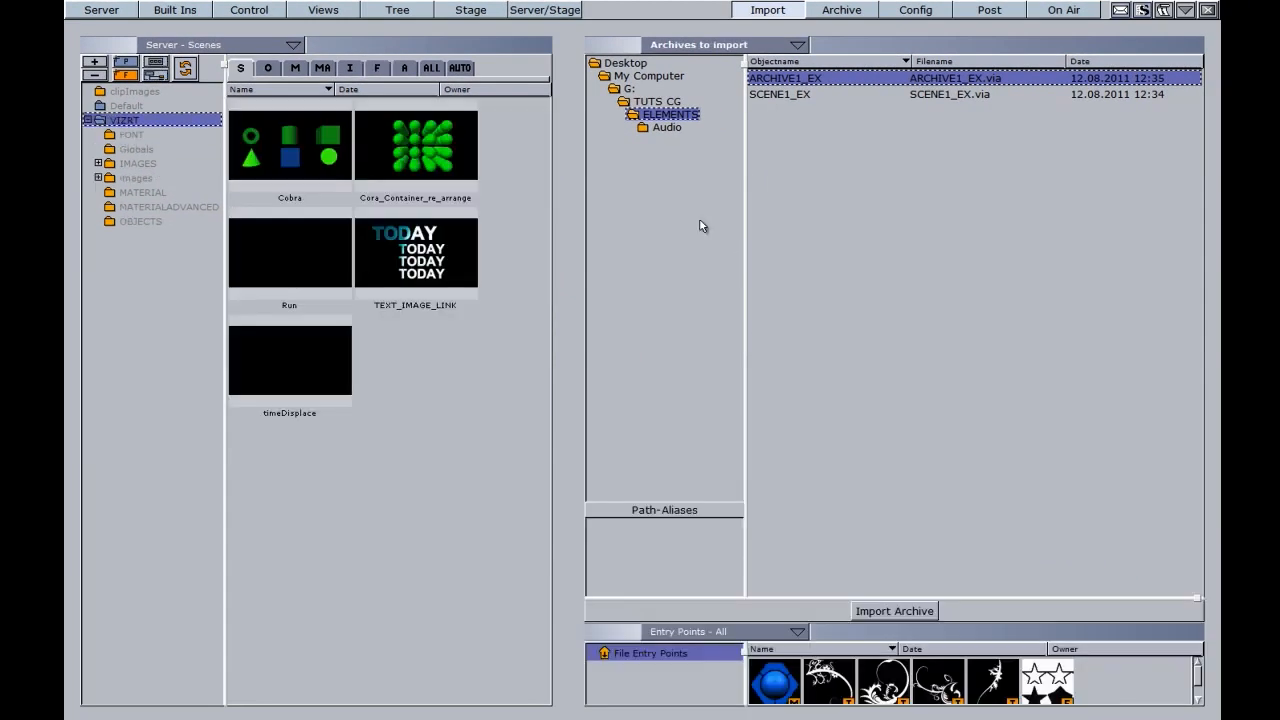
{"action": "left_click", "coordinate": [776, 95]}
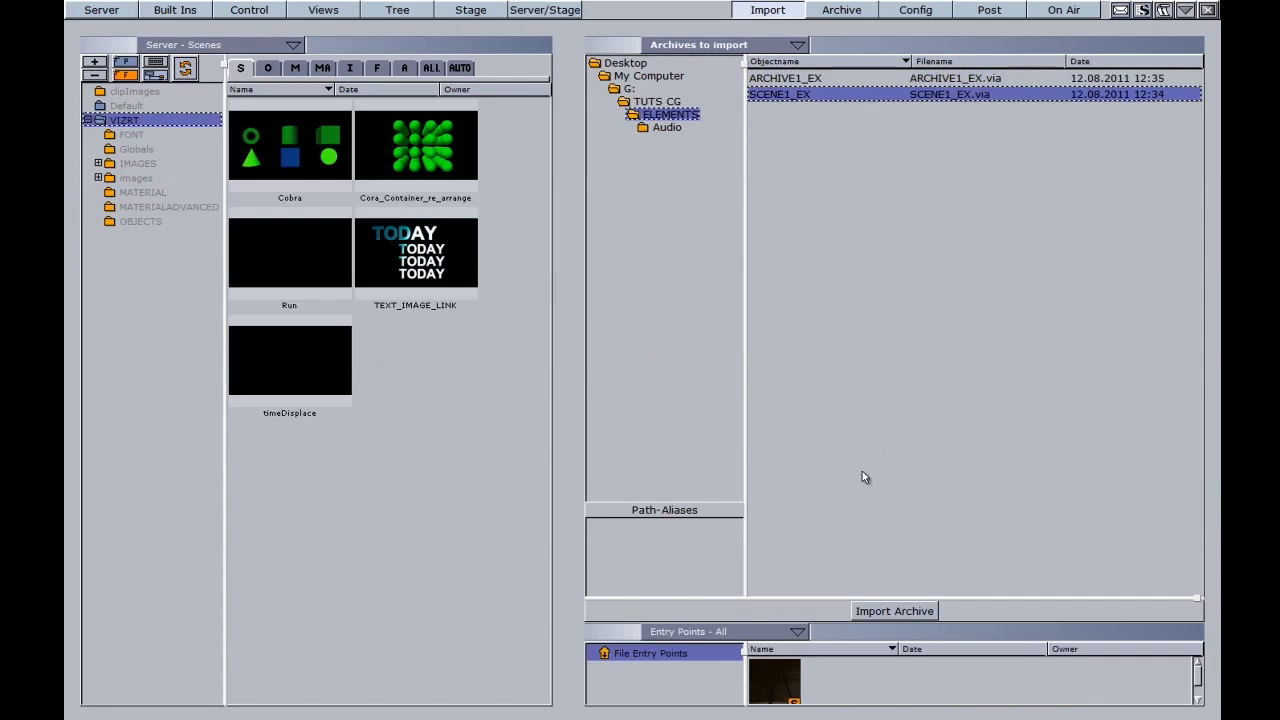
{"action": "left_click_drag", "start_coordinate": [968, 606], "coordinate": [966, 460]}
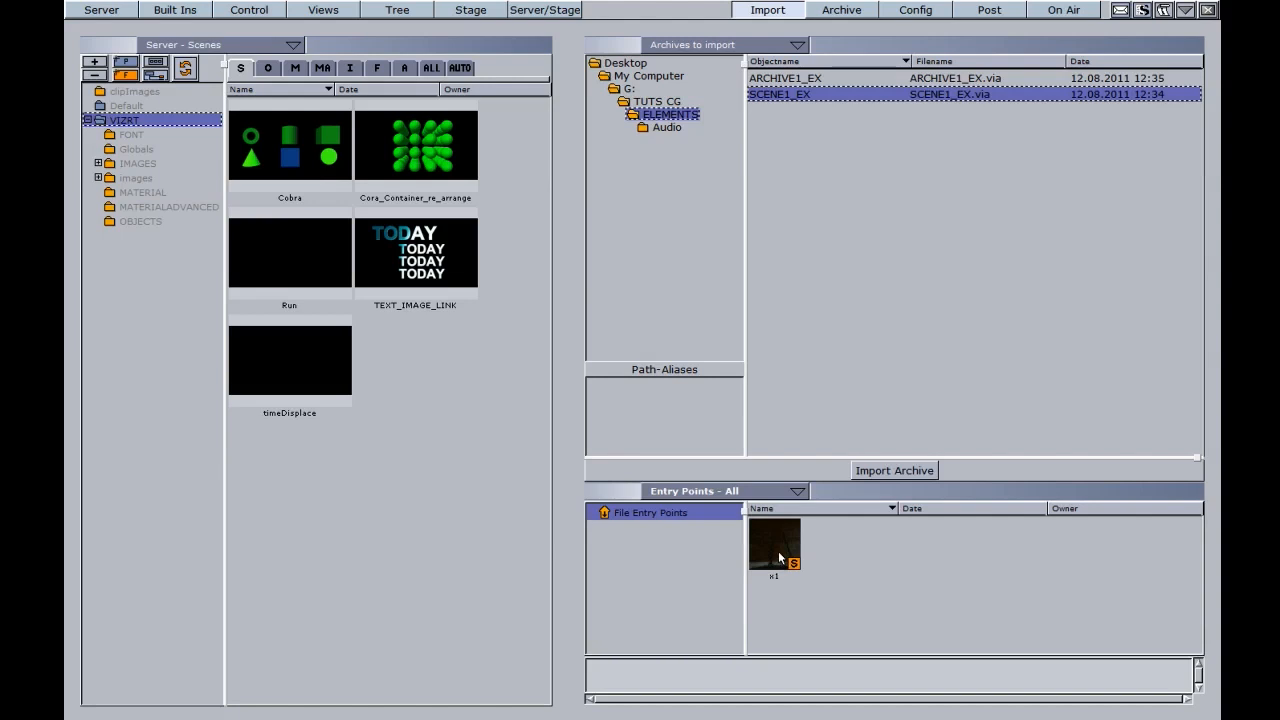
{"action": "left_click_drag", "start_coordinate": [780, 557], "coordinate": [457, 412]}
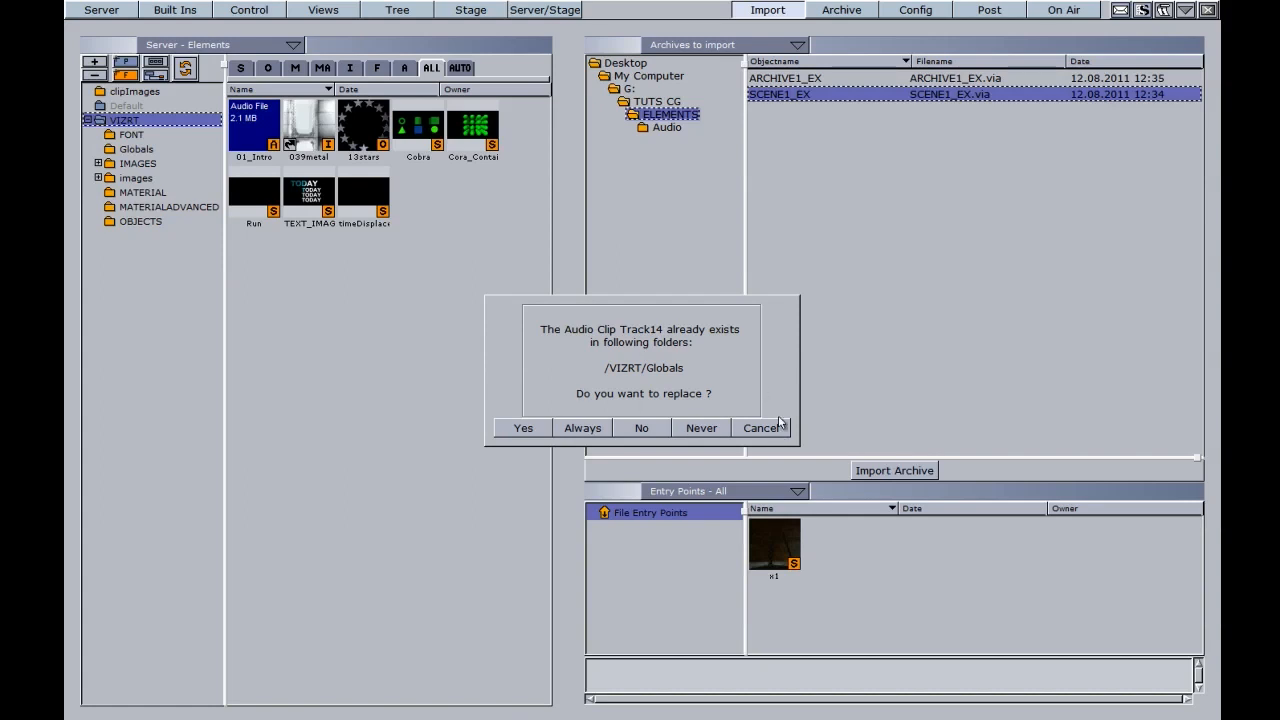
{"action": "left_click", "coordinate": [582, 430]}
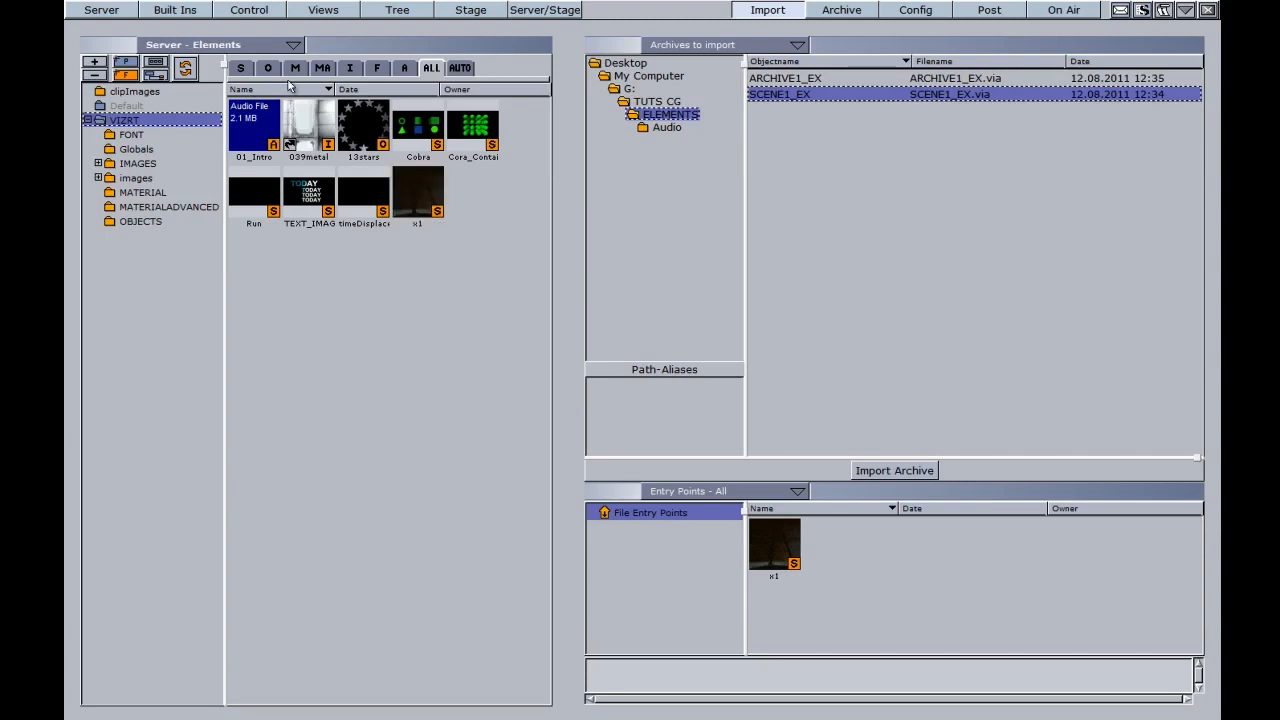
{"action": "left_click", "coordinate": [275, 148]}
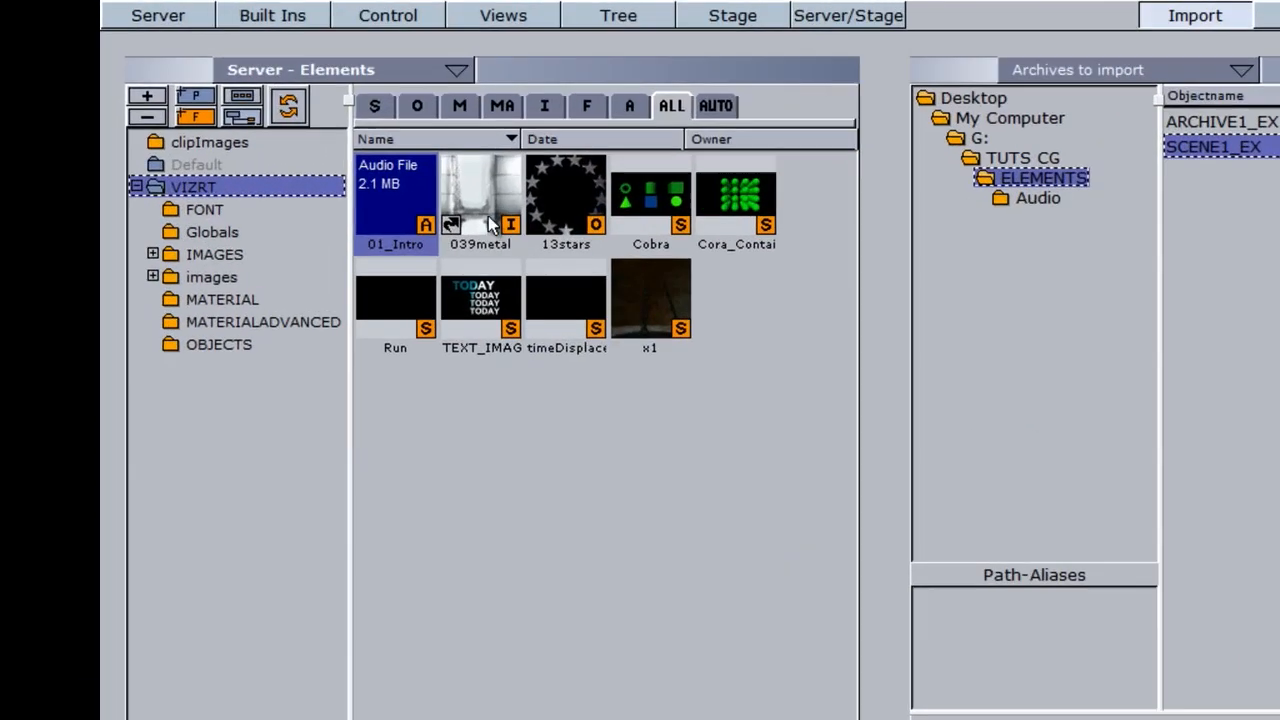
Step: Open scene x1, convert it to the new merge style, and play its animation
{"action": "left_click", "coordinate": [327, 147]}
{"action": "left_click", "coordinate": [610, 250]}
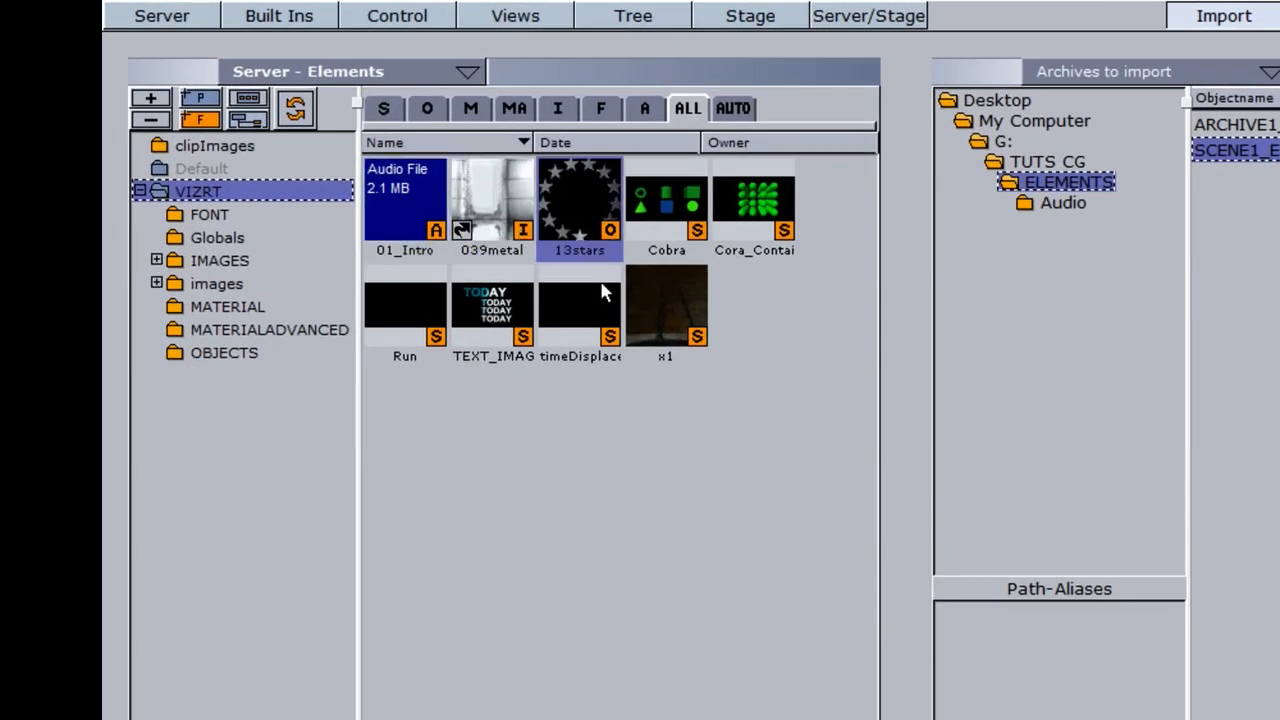
{"action": "left_click", "coordinate": [668, 318]}
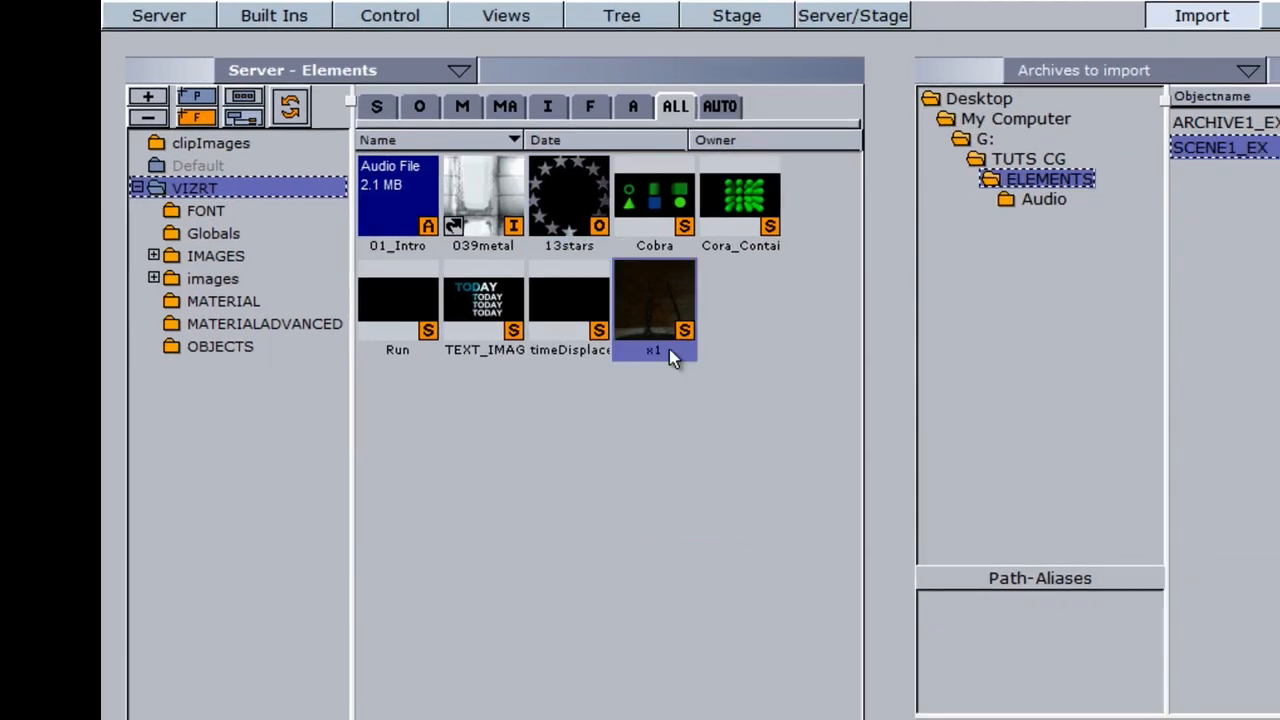
{"action": "double_click", "coordinate": [418, 207]}
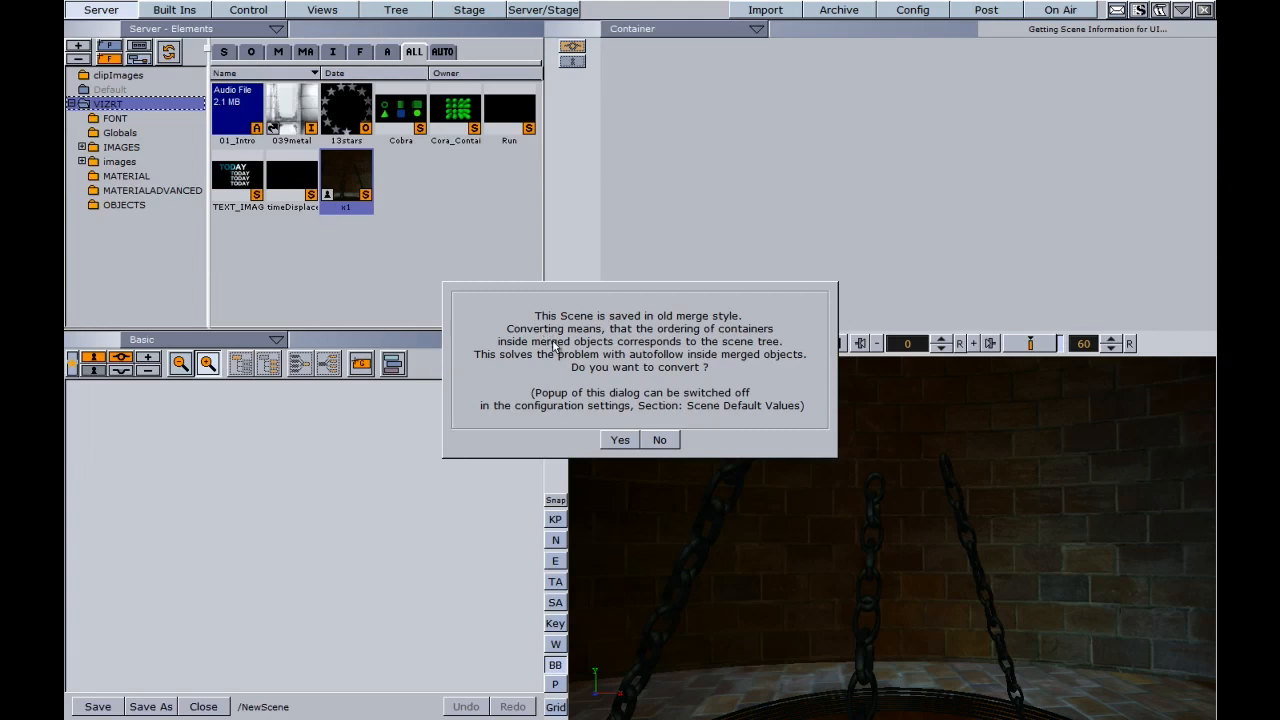
{"action": "left_click", "coordinate": [620, 441]}
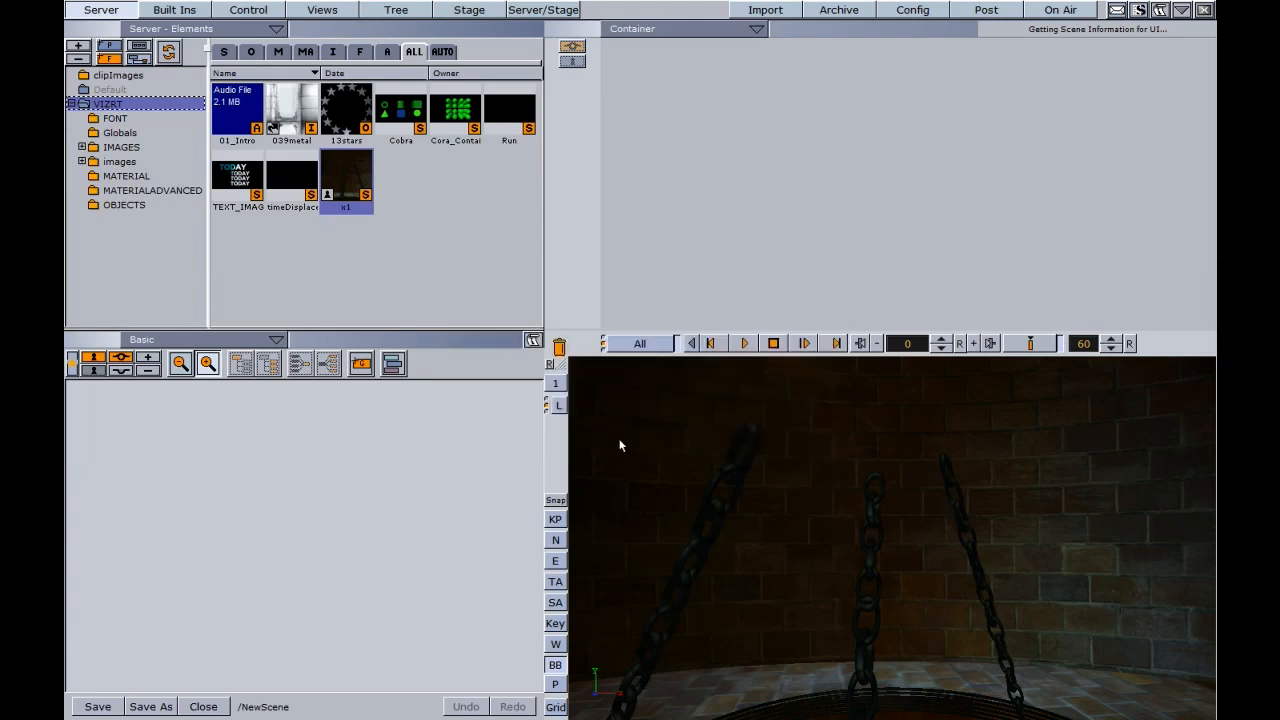
{"action": "left_click", "coordinate": [742, 345]}
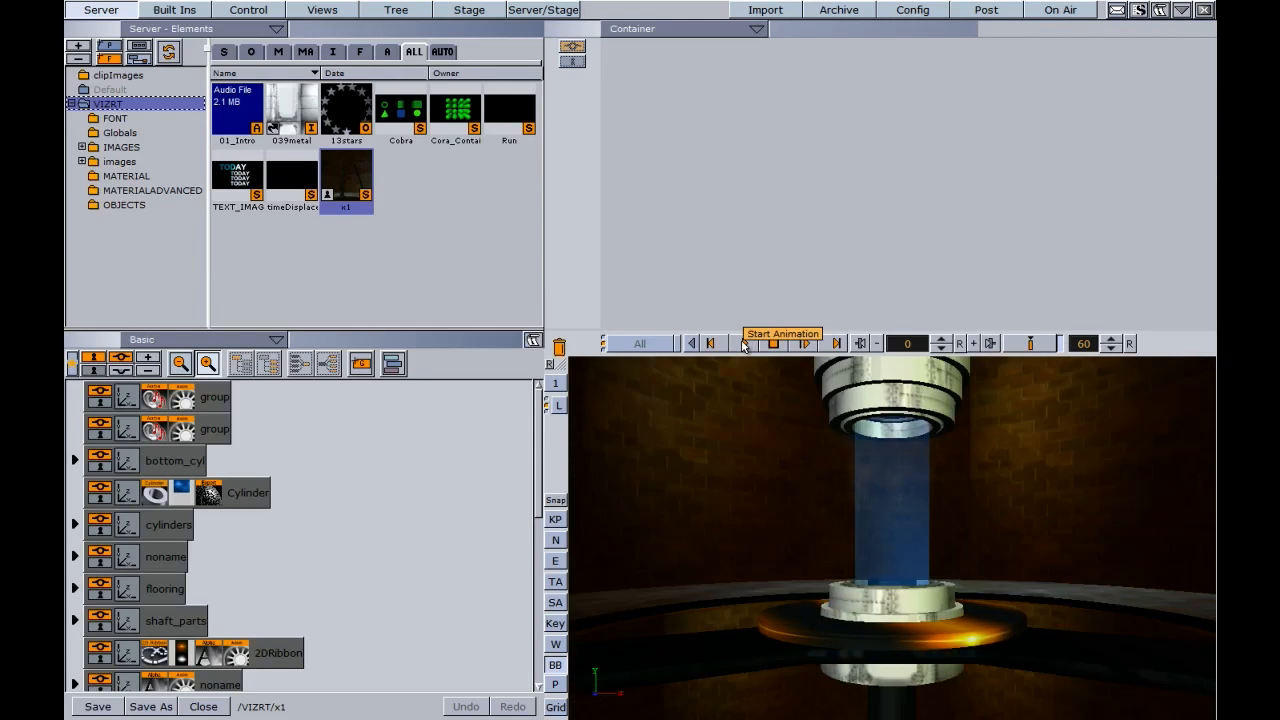